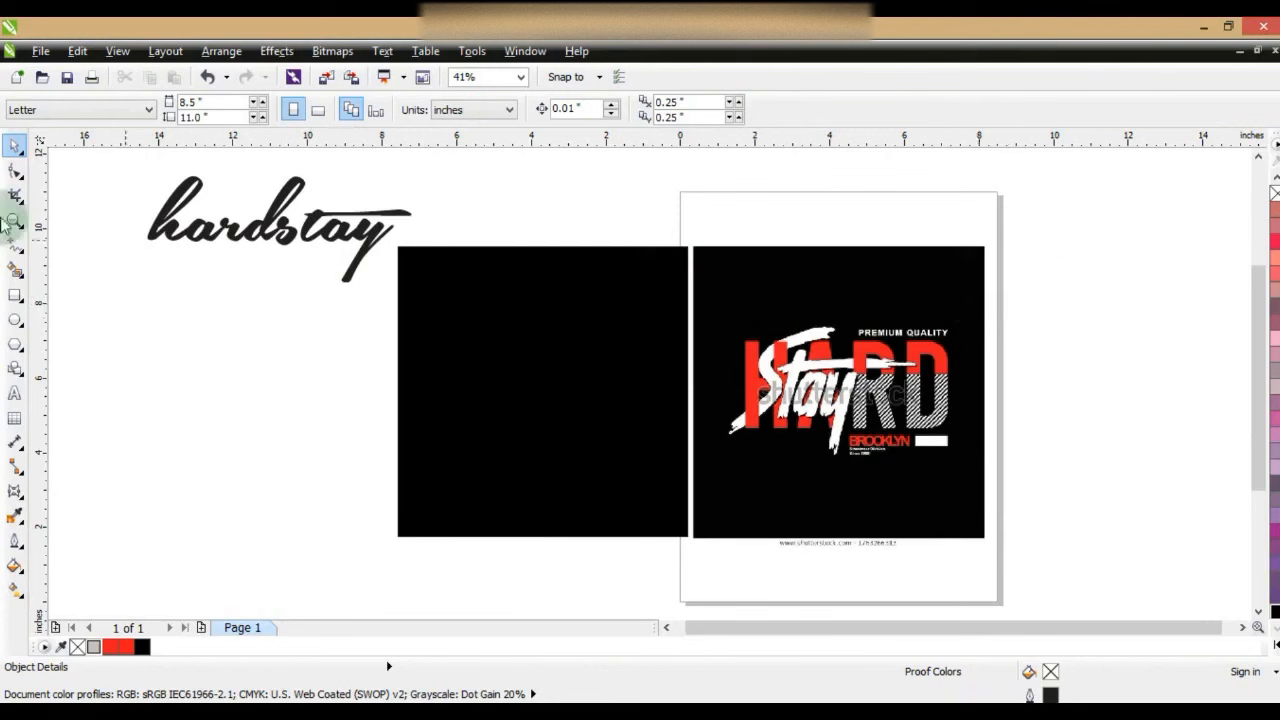
Add the artistic text "HARD" at the middle of the blank black square's left part
{"action": "left_click", "coordinate": [14, 220]}
{"action": "left_click_drag", "start_coordinate": [157, 180], "coordinate": [937, 520]}
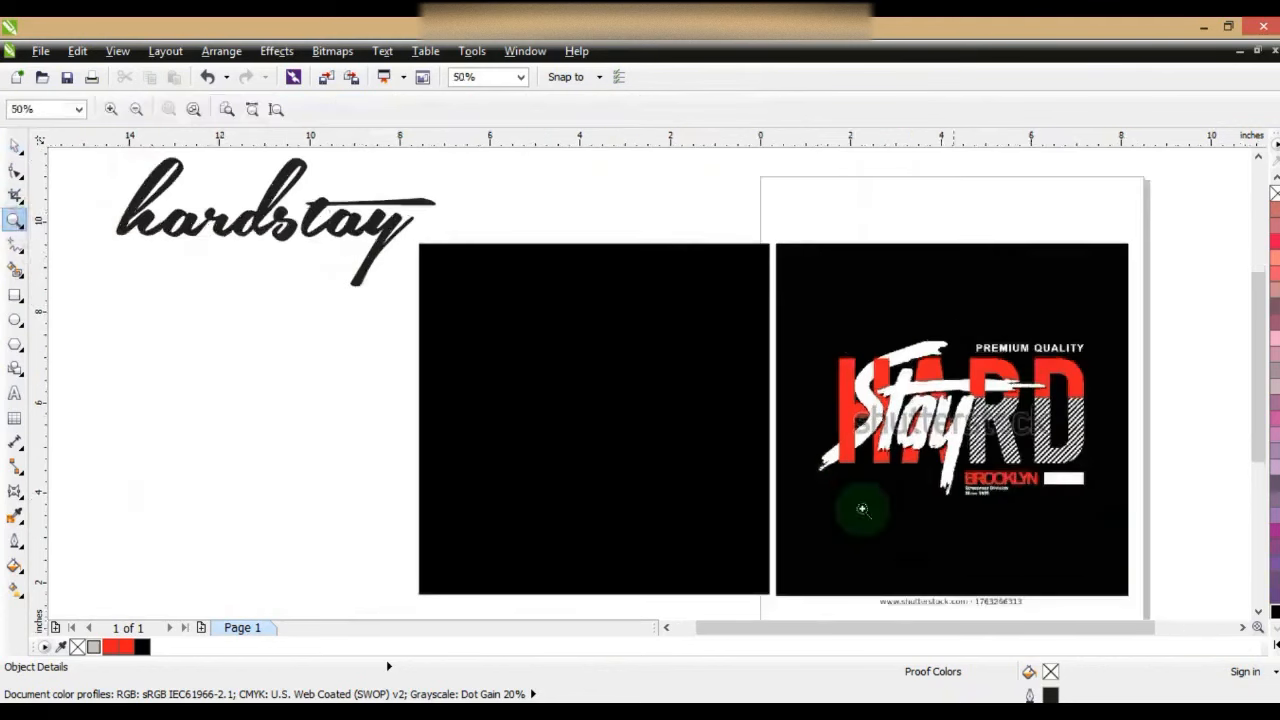
{"action": "left_click_drag", "start_coordinate": [345, 288], "coordinate": [1150, 560]}
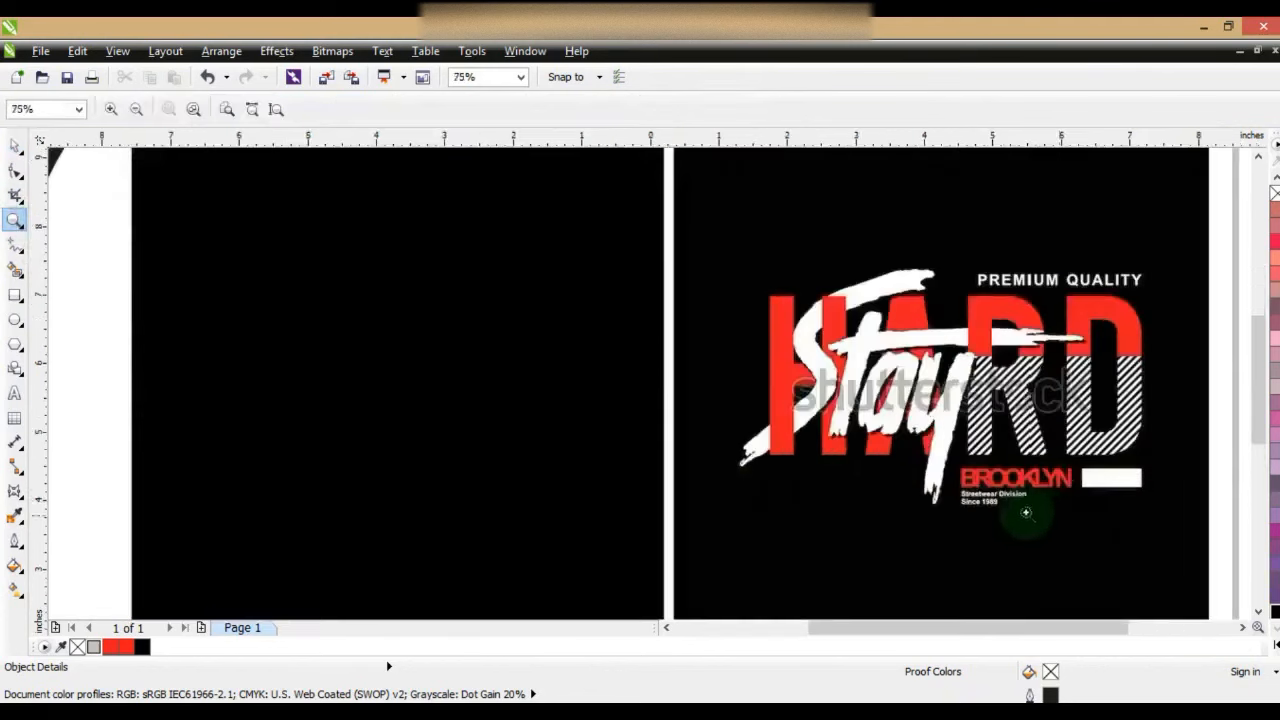
{"action": "left_click", "coordinate": [14, 394]}
{"action": "left_click", "coordinate": [196, 396]}
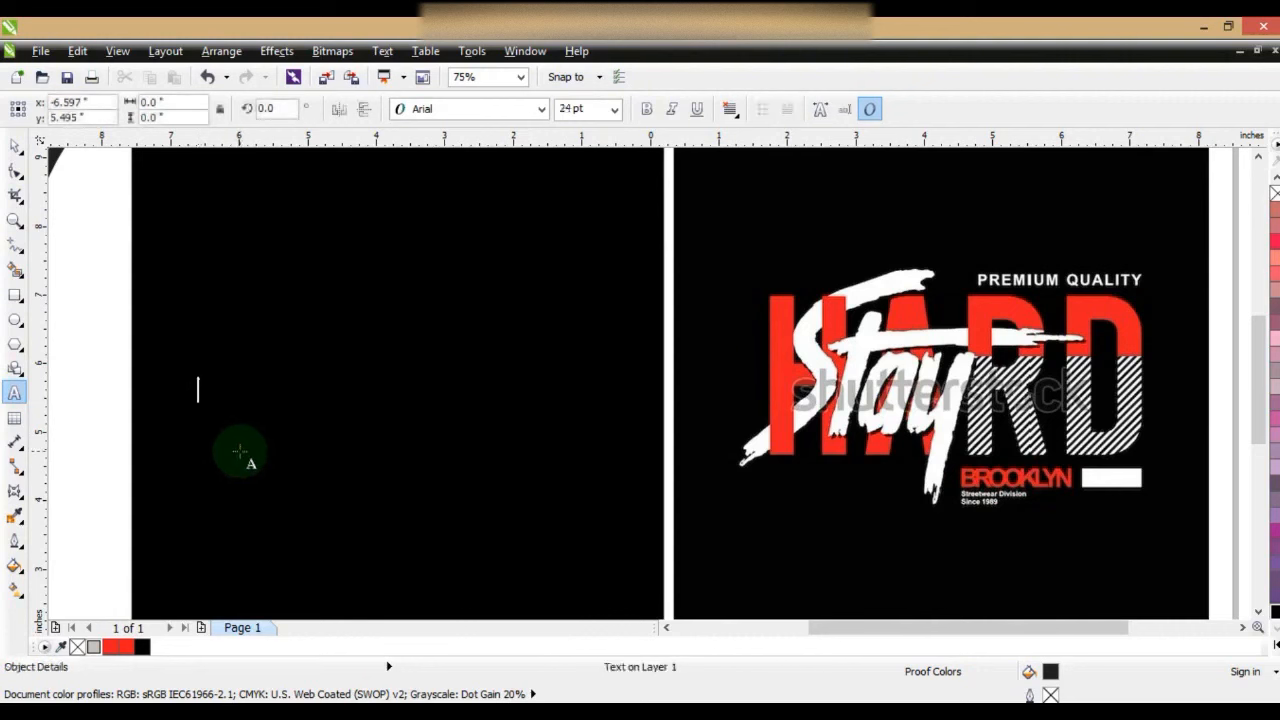
{"action": "type", "text": "HARD"}
{"action": "left_click", "coordinate": [14, 146]}
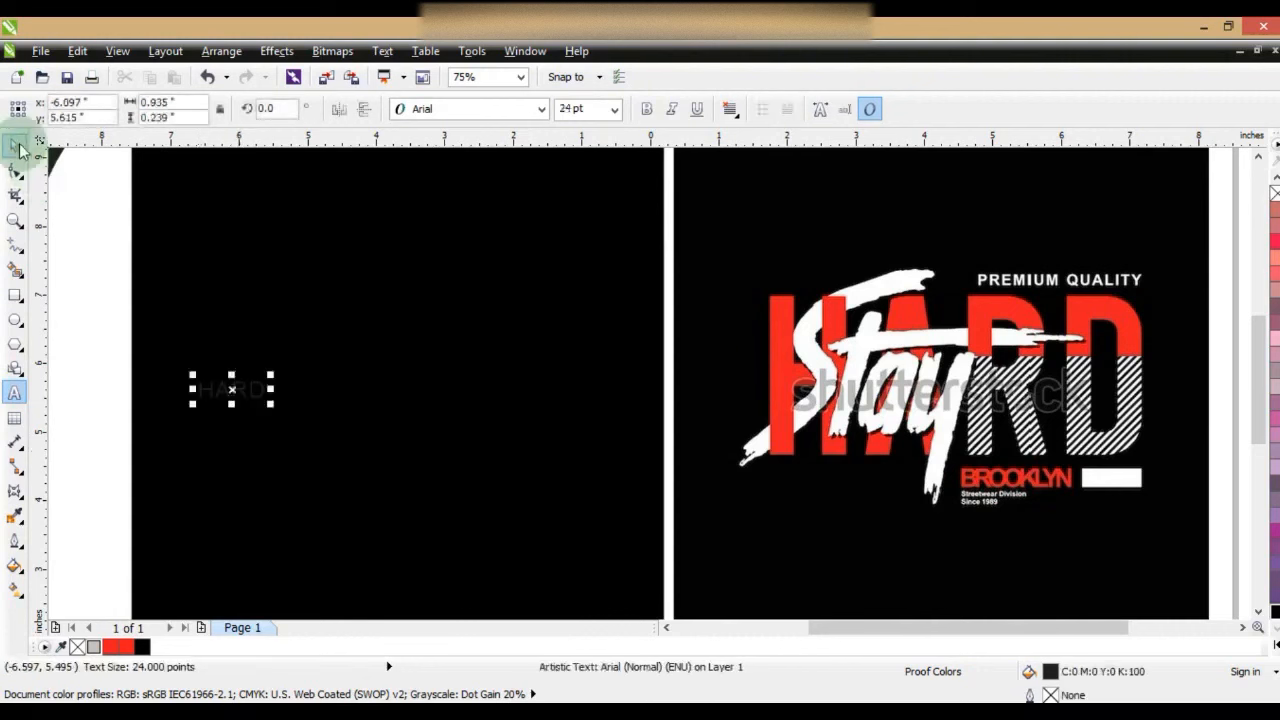
Set the HARD text in the Zurich BdXCn BT font and fill it white
{"action": "left_click", "coordinate": [540, 109]}
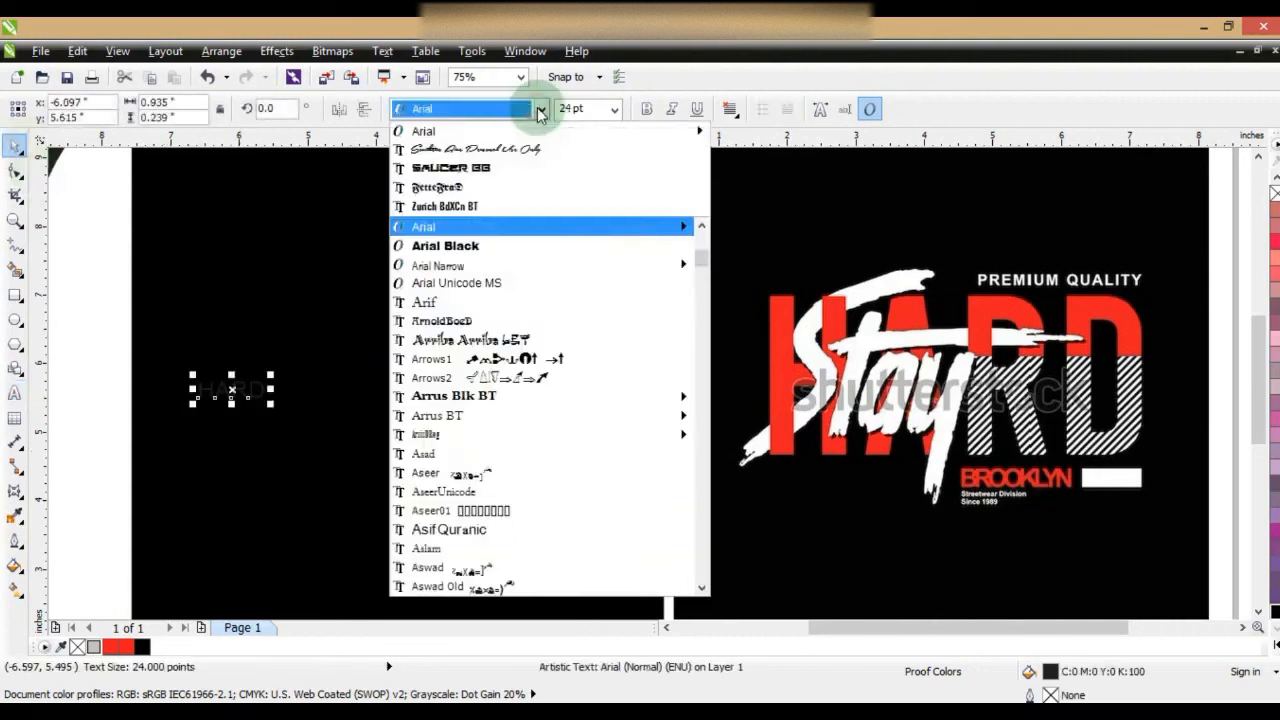
{"action": "left_click", "coordinate": [468, 206]}
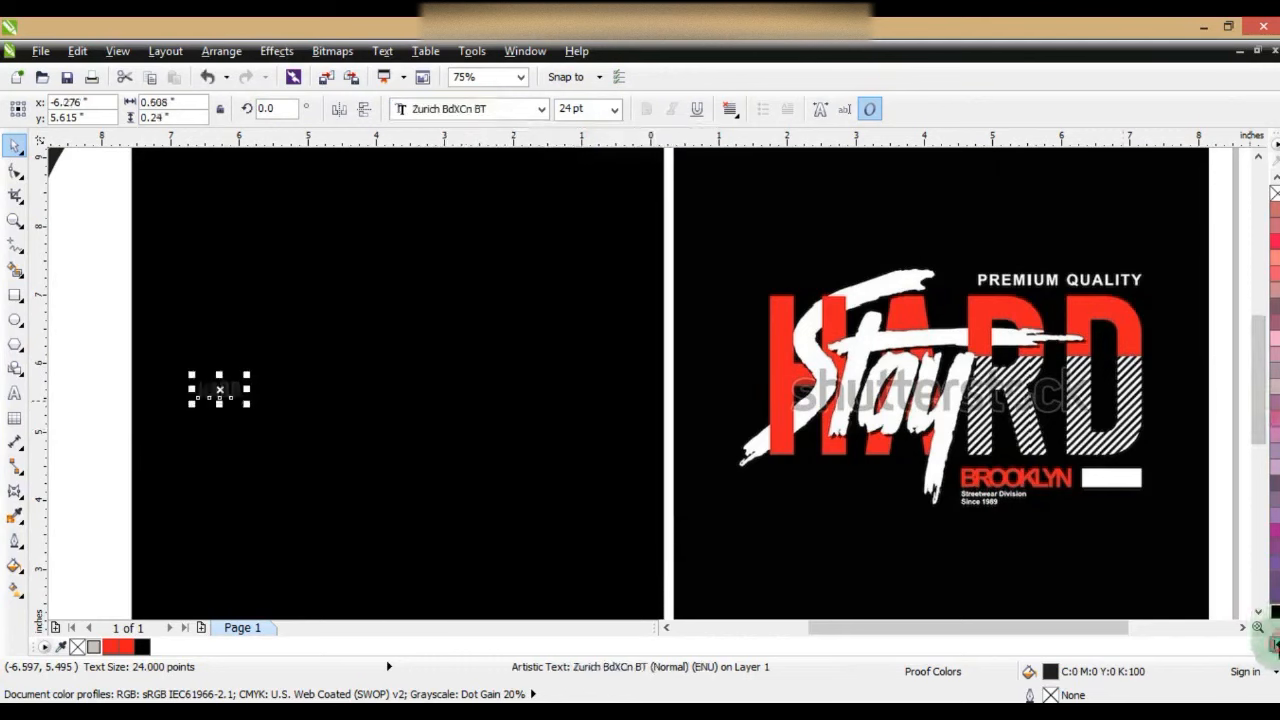
{"action": "left_click", "coordinate": [1275, 646]}
{"action": "left_click", "coordinate": [1222, 353]}
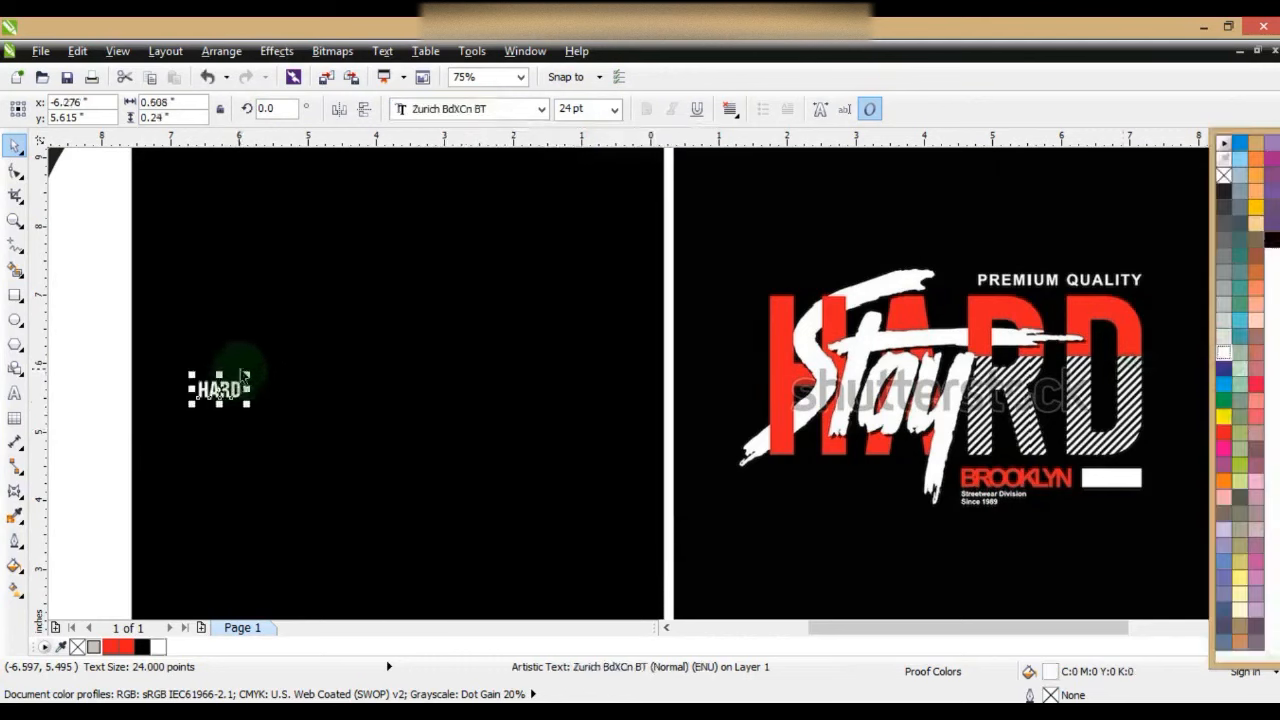
Enlarge the HARD text to about 5.8 × 2.3 inches and position it centrally on the blank black square
{"action": "left_click_drag", "start_coordinate": [246, 373], "coordinate": [434, 226]}
{"action": "left_click_drag", "start_coordinate": [432, 404], "coordinate": [603, 494]}
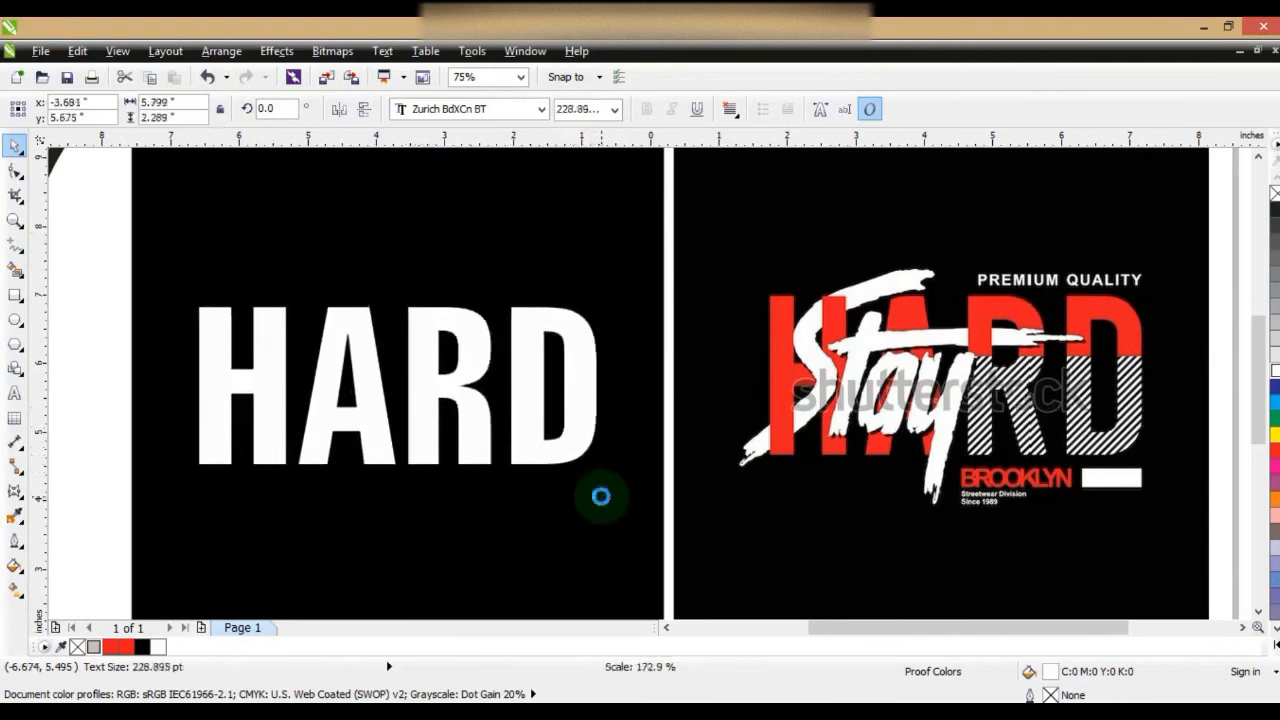
{"action": "left_click_drag", "start_coordinate": [529, 450], "coordinate": [536, 450]}
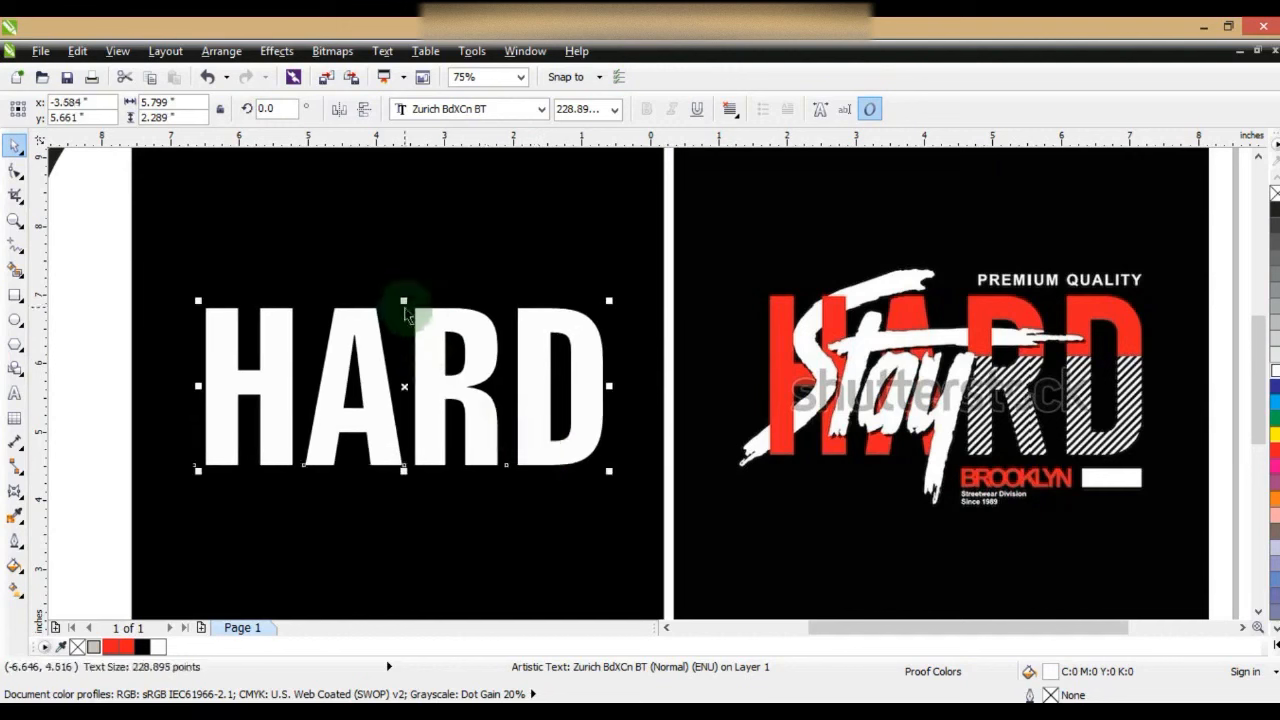
Fill the HARD text red (C:0 M:100 Y:100 K:0) and convert it to curves
{"action": "left_click", "coordinate": [1275, 458]}
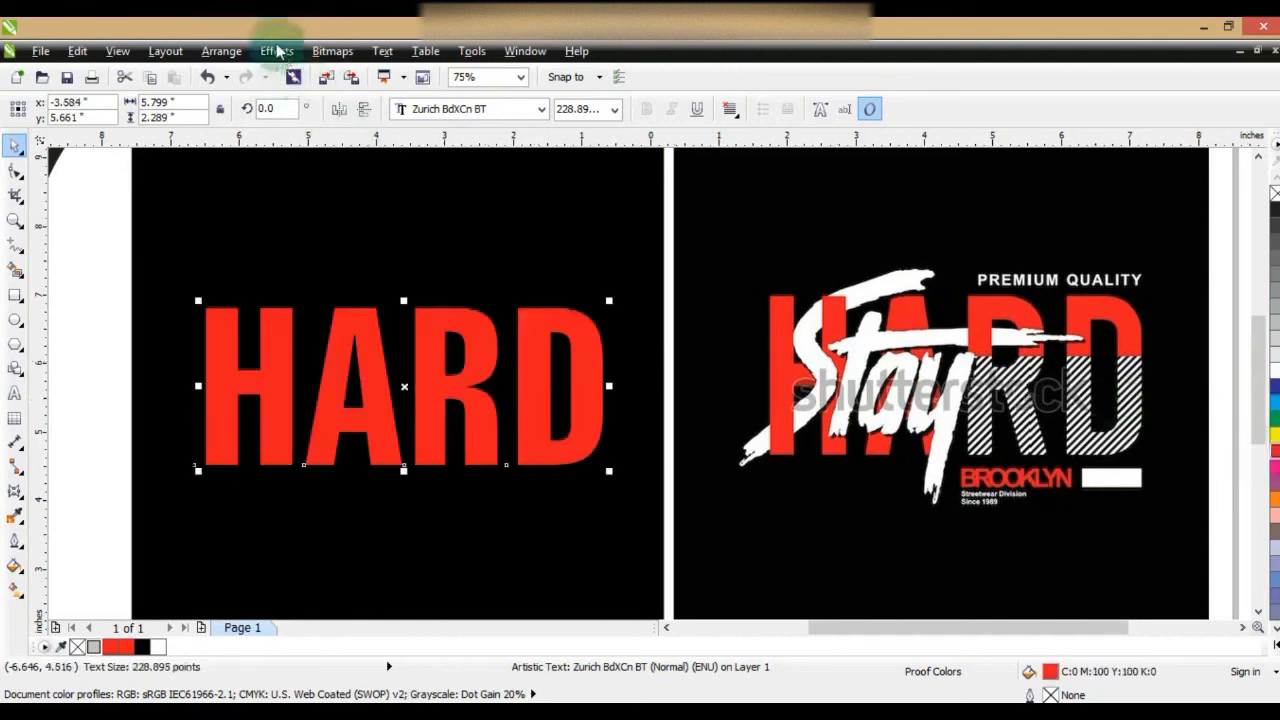
{"action": "left_click", "coordinate": [240, 55]}
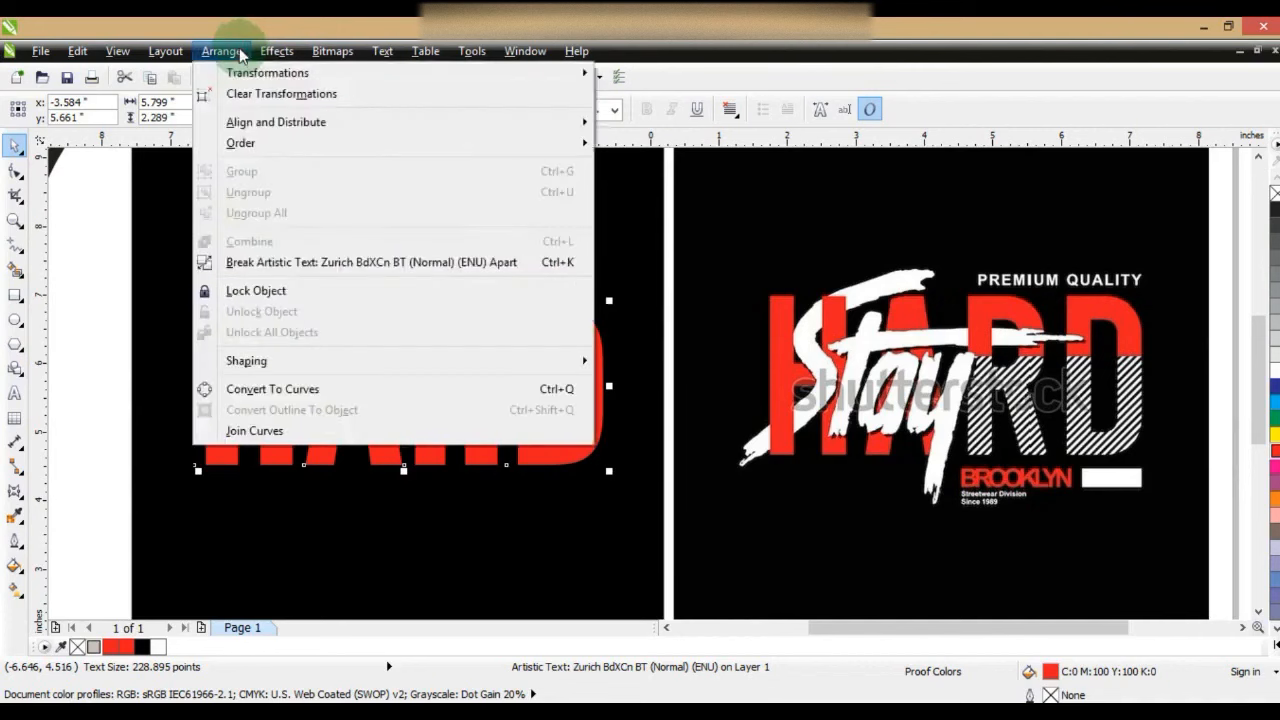
{"action": "left_click", "coordinate": [248, 386]}
{"action": "left_click", "coordinate": [108, 374]}
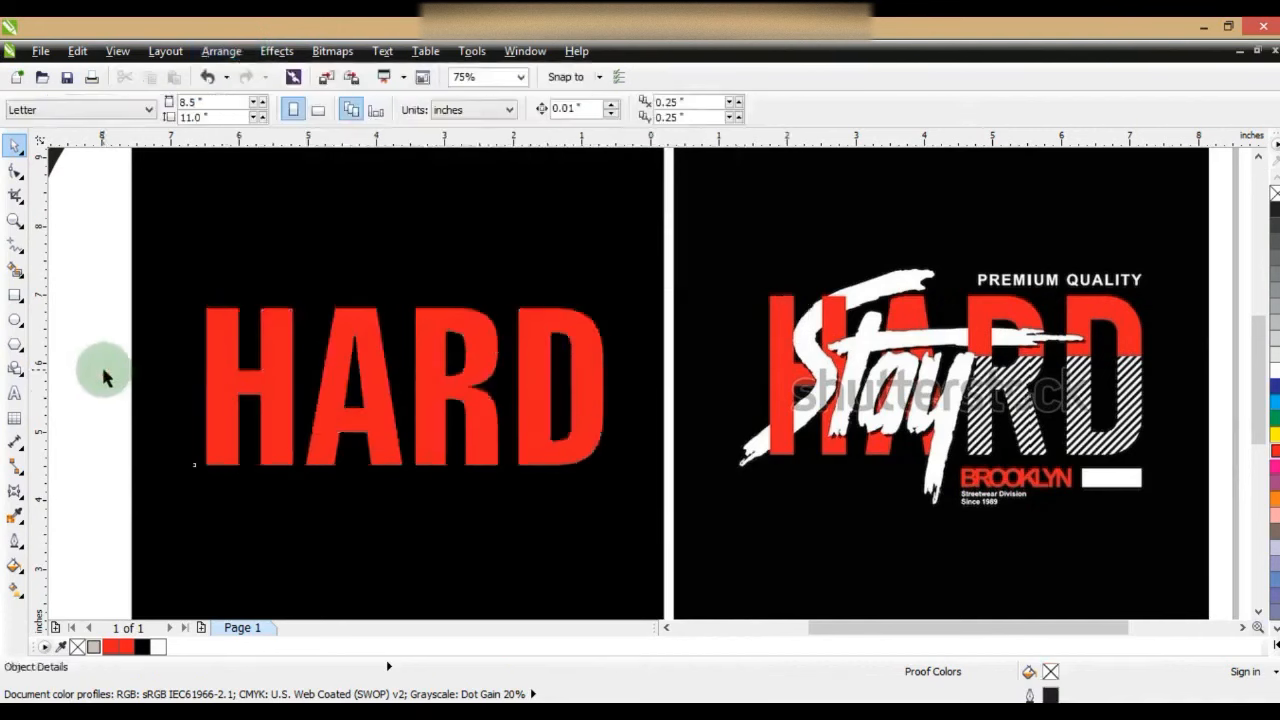
Draw a rectangle about 3.05 × 1.62 inches over the lower half of the letters R and D and fill it white
{"action": "left_click", "coordinate": [12, 298]}
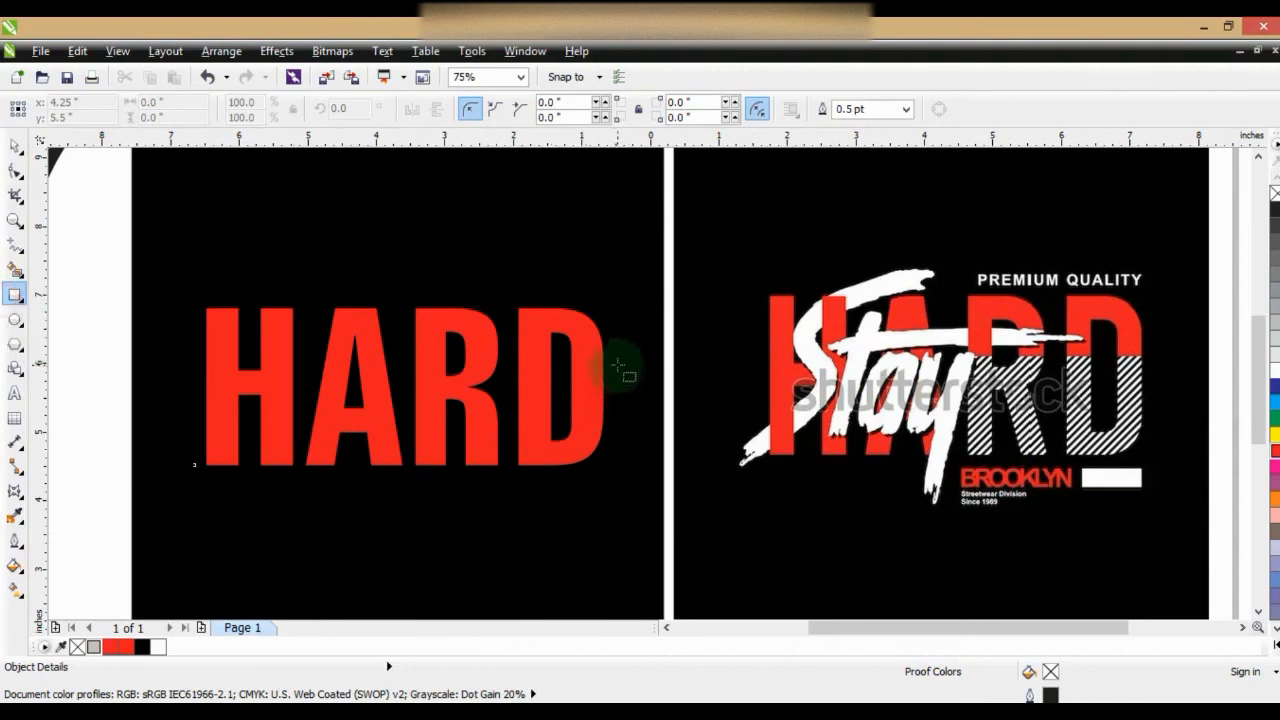
{"action": "left_click_drag", "start_coordinate": [617, 366], "coordinate": [408, 477]}
{"action": "left_click", "coordinate": [15, 145]}
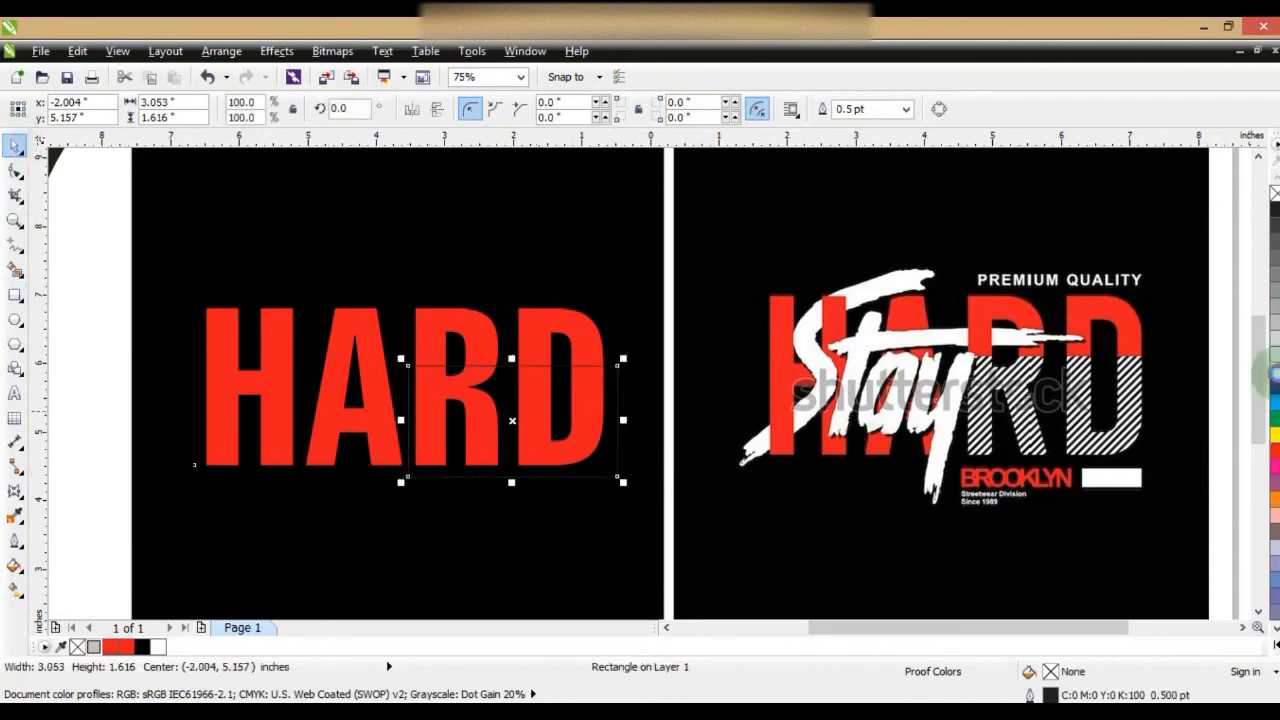
{"action": "left_click", "coordinate": [1274, 372]}
Draw a thin vertical bar about 0.04 × 2.9 inches outside the blank black square's left edge and fill it black
{"action": "left_click", "coordinate": [13, 296]}
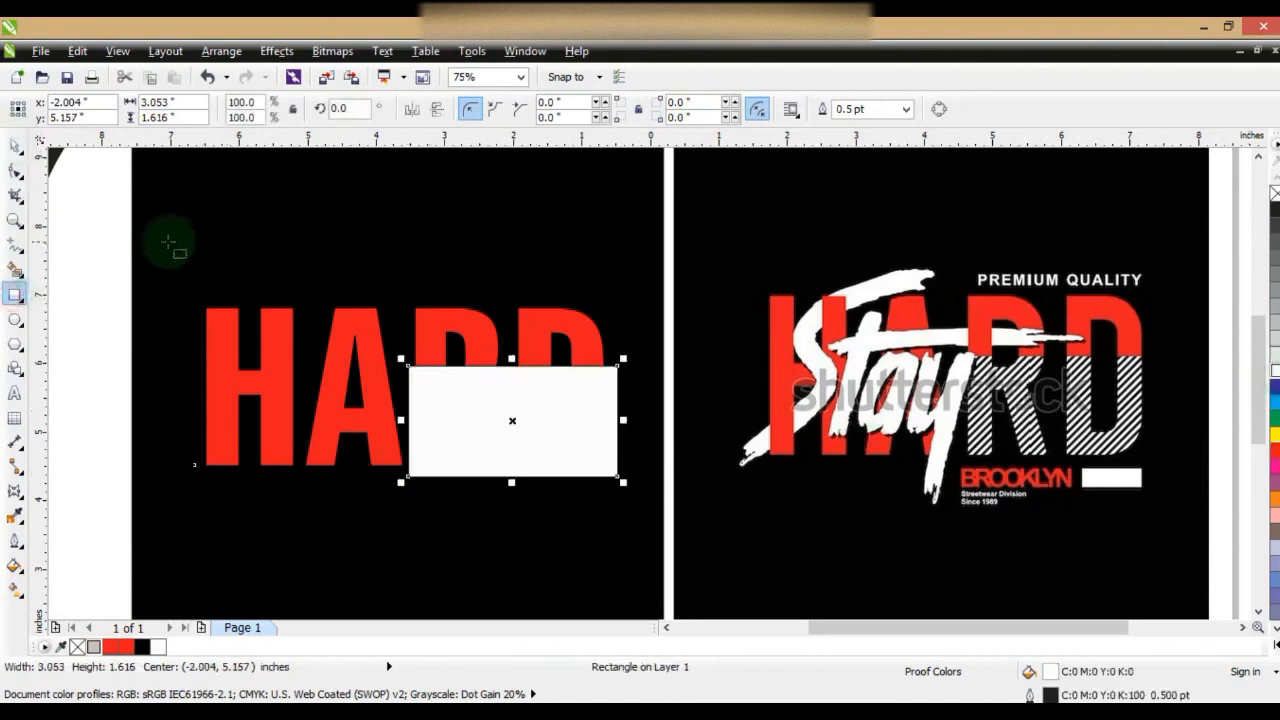
{"action": "left_click_drag", "start_coordinate": [97, 260], "coordinate": [99, 464]}
{"action": "left_click", "coordinate": [12, 150]}
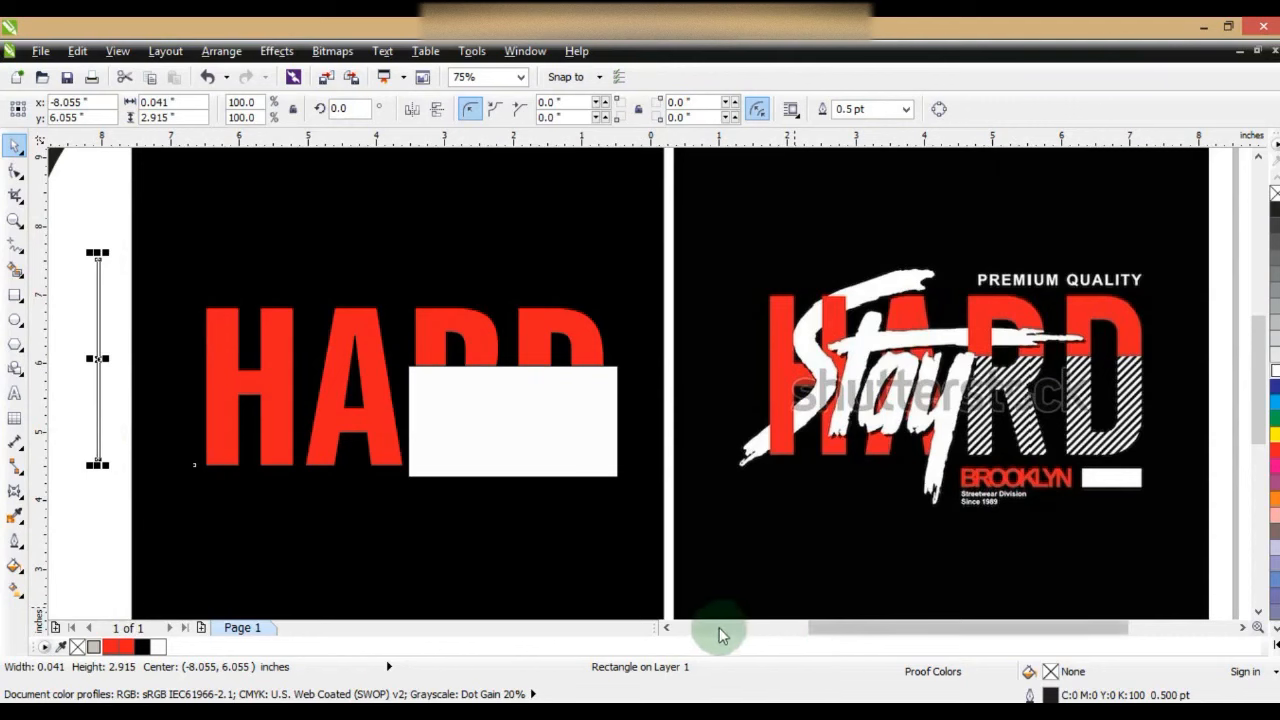
{"action": "left_click", "coordinate": [666, 628]}
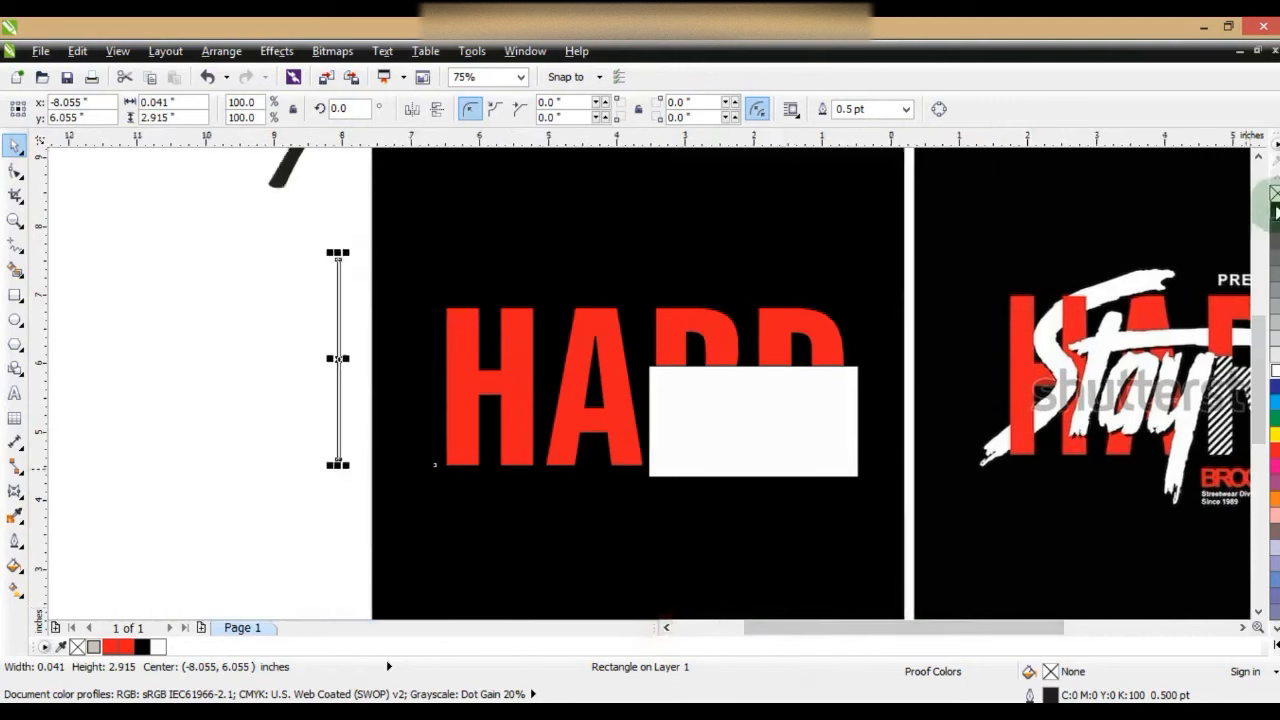
Duplicate the bar slightly to its left and repeat the duplication to build an evenly spaced row of stripes about 3.5 inches wide
{"action": "left_click_drag", "start_coordinate": [337, 331], "coordinate": [330, 334]}
{"action": "key", "text": "ctrl+r"}
{"action": "key", "text": "ctrl+r"}
{"action": "key", "text": "ctrl+r"}
{"action": "key", "text": "ctrl+r"}
{"action": "key", "text": "ctrl+r"}
{"action": "key", "text": "ctrl+r"}
{"action": "key", "text": "ctrl+r"}
{"action": "key", "text": "ctrl+r"}
{"action": "key", "text": "ctrl+r"}
{"action": "key", "text": "ctrl+r"}
{"action": "key", "text": "ctrl+r"}
{"action": "key", "text": "ctrl+r"}
{"action": "key", "text": "ctrl+r"}
{"action": "key", "text": "ctrl+r"}
{"action": "key", "text": "ctrl+r"}
{"action": "key", "text": "ctrl+r"}
{"action": "key", "text": "ctrl+r"}
{"action": "key", "text": "ctrl+r"}
{"action": "key", "text": "ctrl+r"}
{"action": "key", "text": "ctrl+r"}
{"action": "key", "text": "ctrl+r"}
{"action": "key", "text": "ctrl+r"}
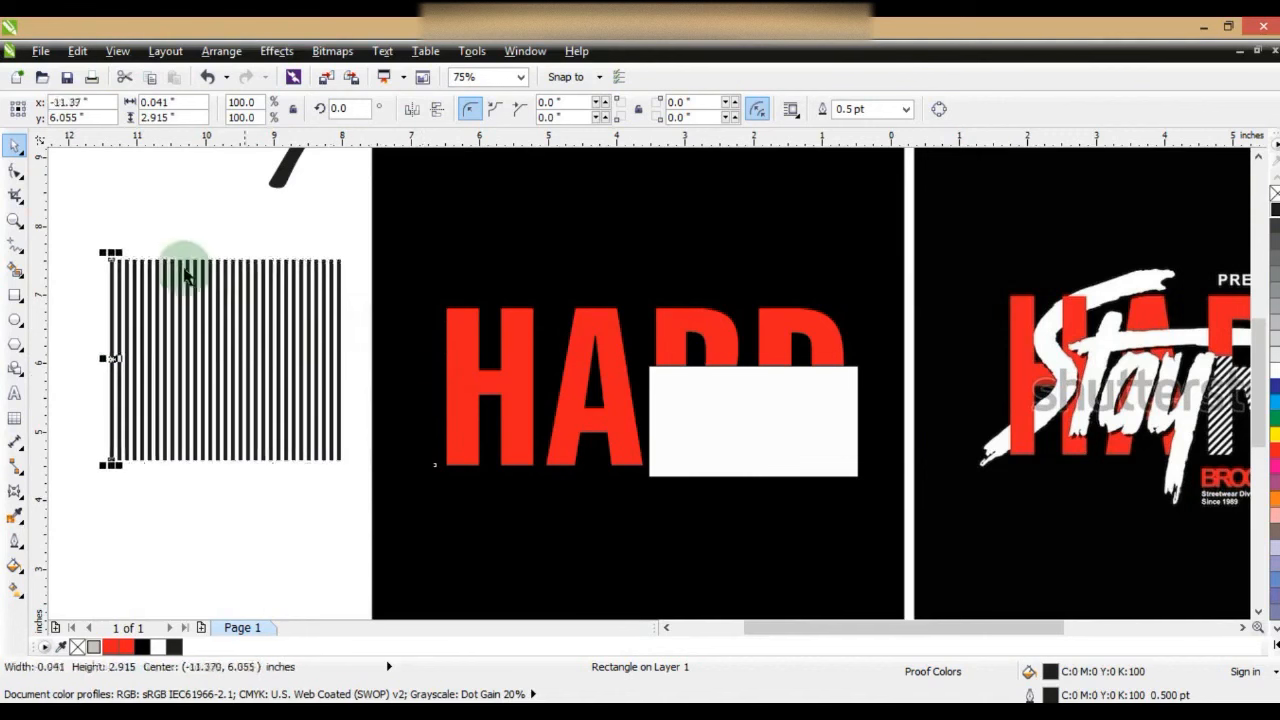
Combine all the vertical bars into one object and remove its outline
{"action": "left_click_drag", "start_coordinate": [72, 222], "coordinate": [368, 493]}
{"action": "left_click", "coordinate": [470, 110]}
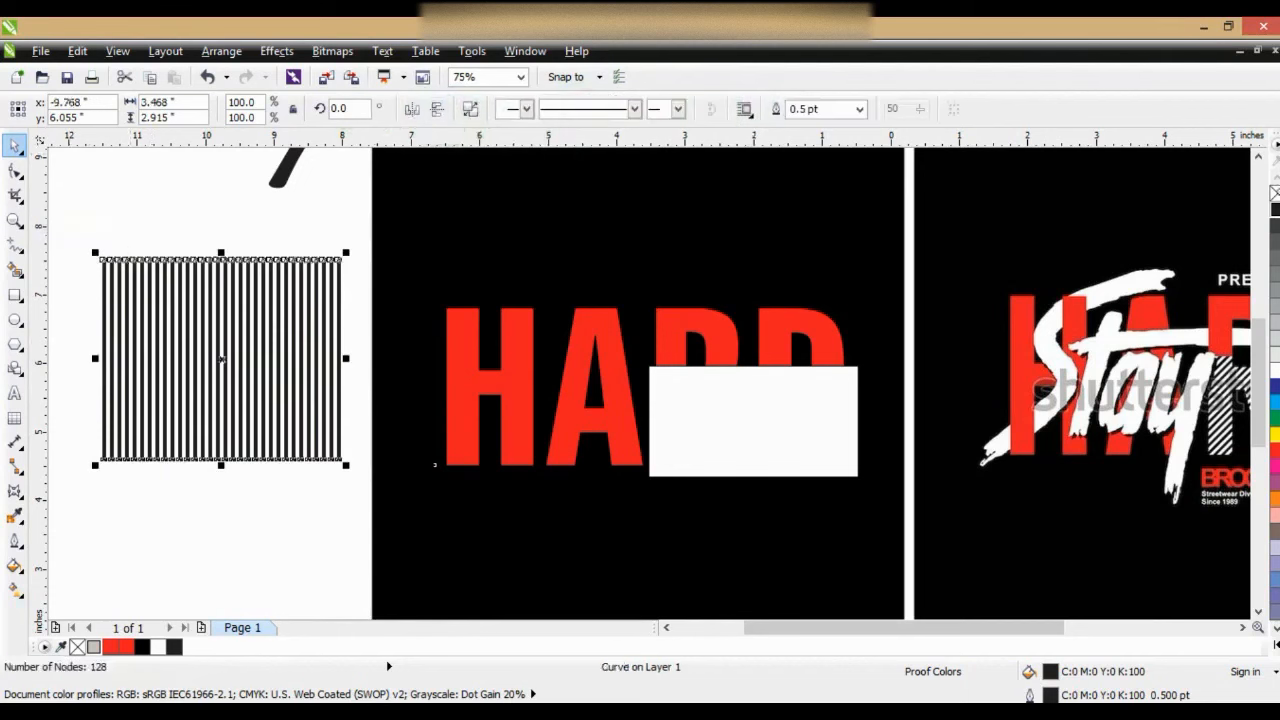
{"action": "right_click", "coordinate": [1275, 194]}
Skew the stripes into diagonals over the white rectangle and place a copy of them alongside
{"action": "left_click", "coordinate": [1243, 628]}
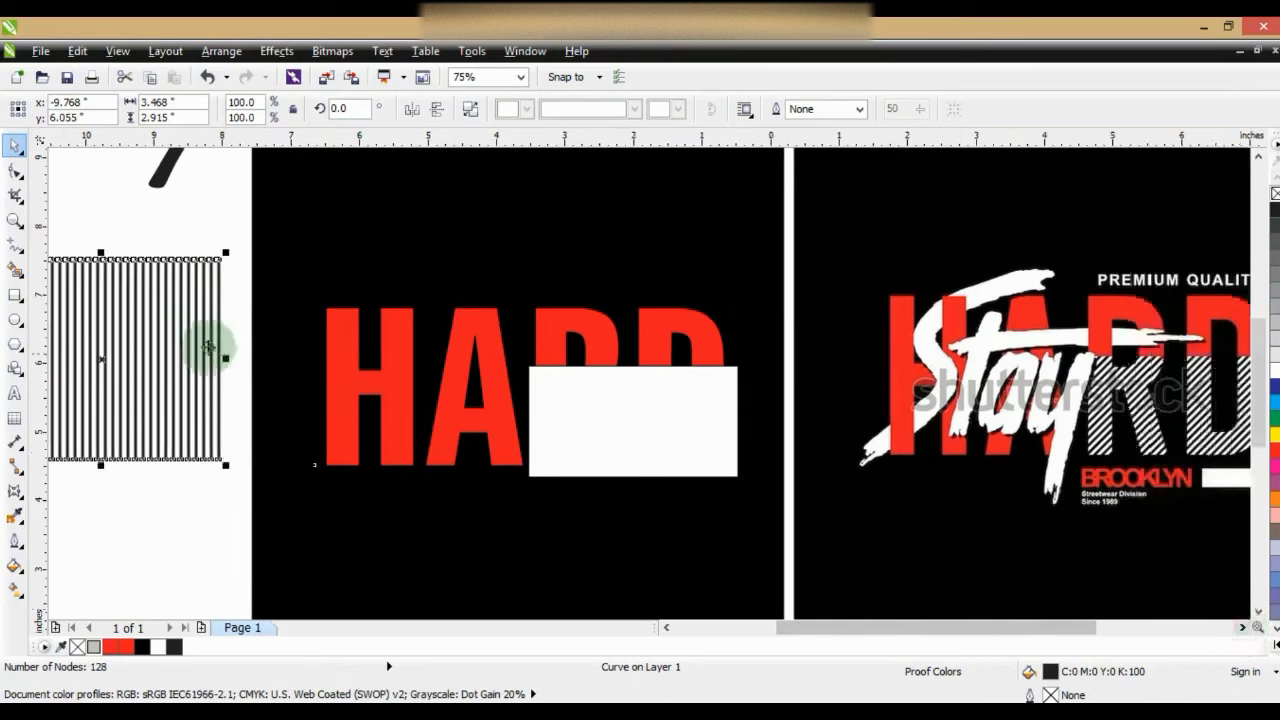
{"action": "left_click_drag", "start_coordinate": [192, 340], "coordinate": [730, 410]}
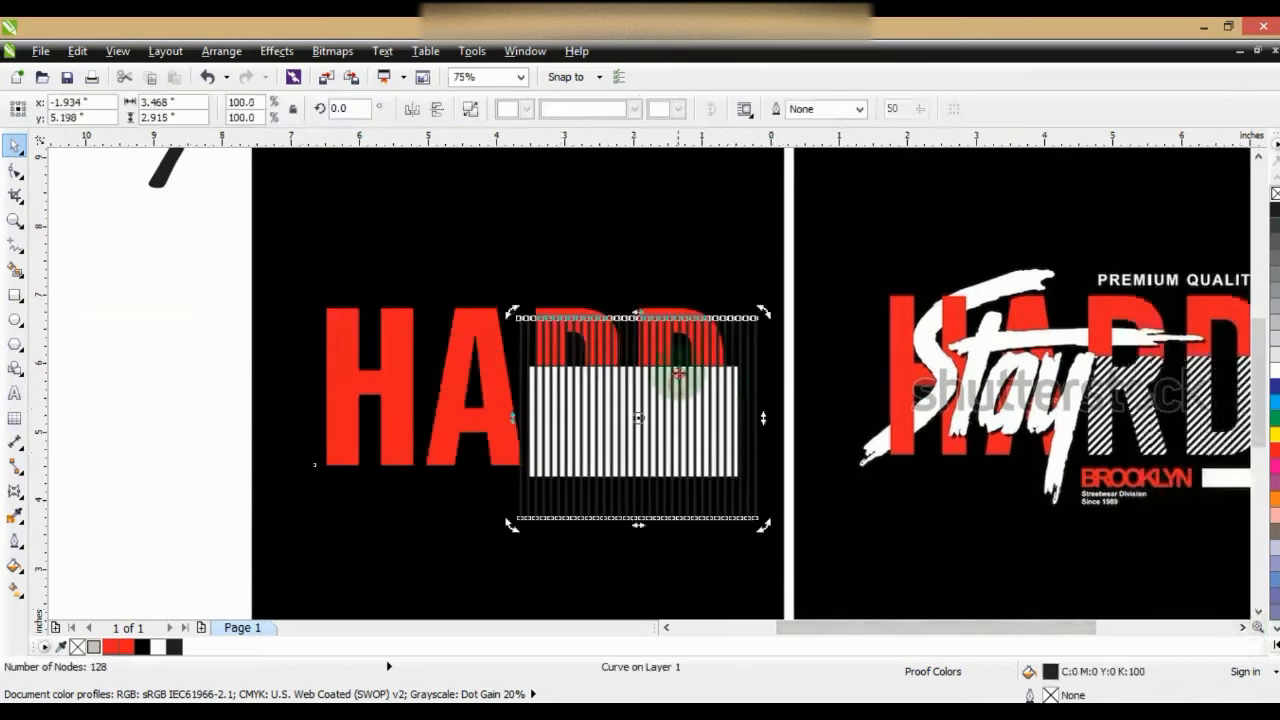
{"action": "left_click_drag", "start_coordinate": [638, 317], "coordinate": [689, 317]}
{"action": "left_click_drag", "start_coordinate": [663, 518], "coordinate": [586, 518]}
{"action": "left_click_drag", "start_coordinate": [620, 432], "coordinate": [845, 477]}
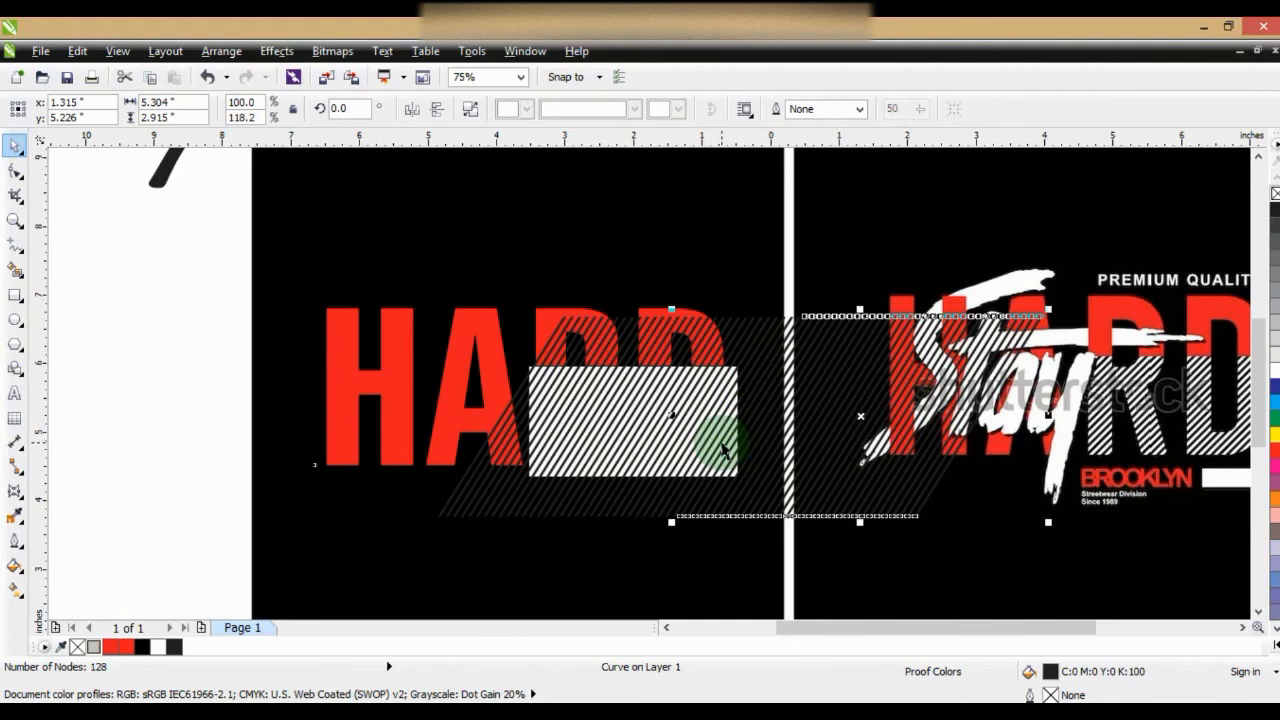
PowerClip both sets of diagonal stripes inside the white rectangle and remove the rectangle's outline
{"action": "left_click", "coordinate": [720, 443], "text": "shift"}
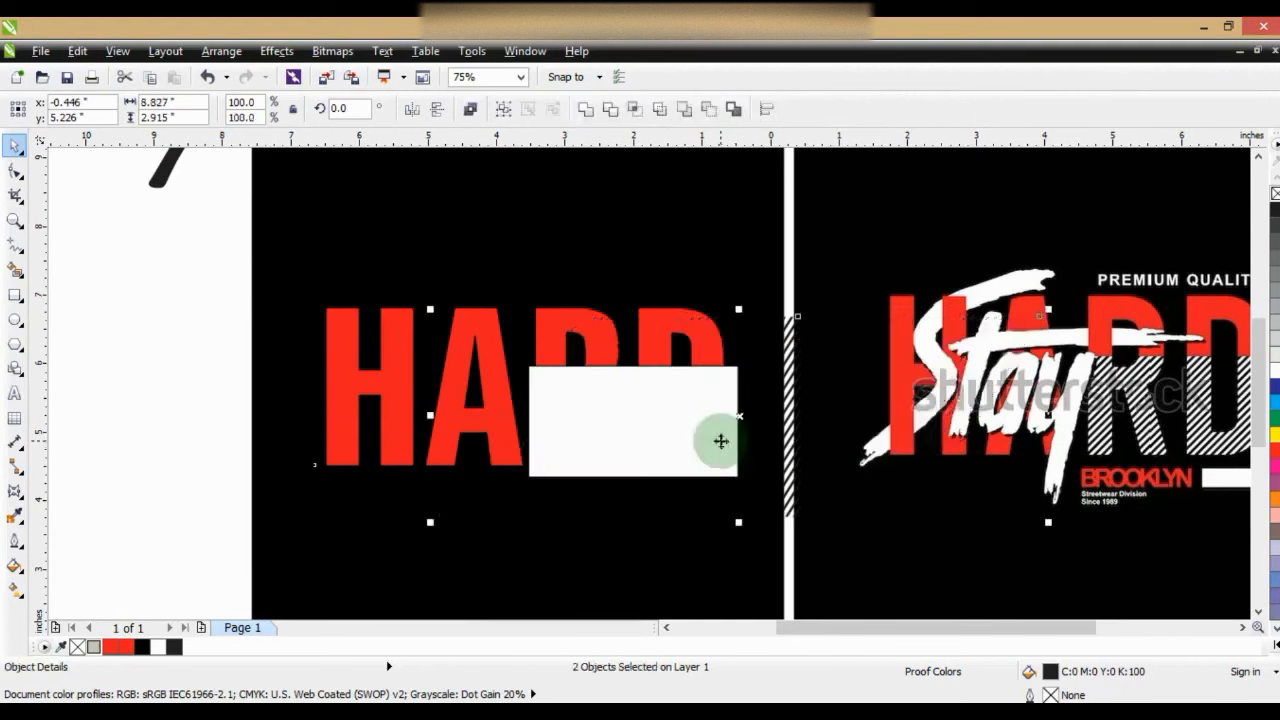
{"action": "left_click", "coordinate": [271, 52]}
{"action": "mouse_move", "coordinate": [420, 317]}
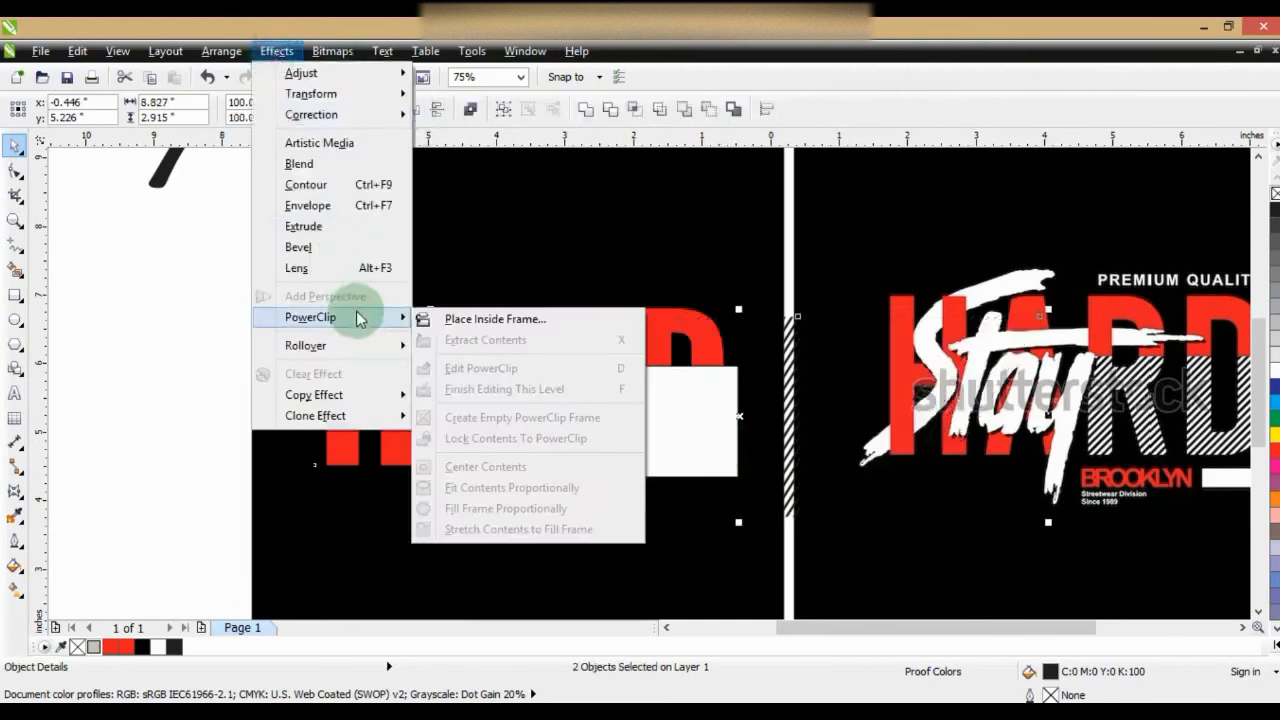
{"action": "left_click", "coordinate": [486, 320]}
{"action": "left_click", "coordinate": [615, 403]}
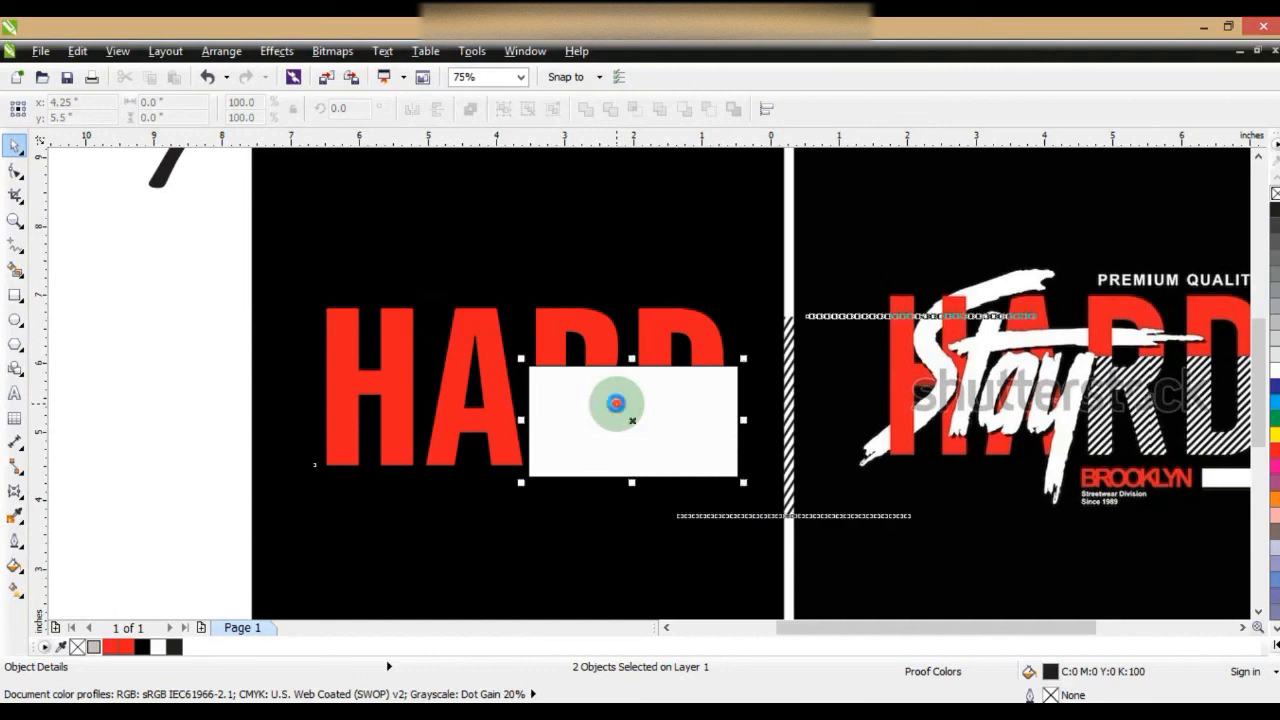
{"action": "right_click", "coordinate": [1274, 196]}
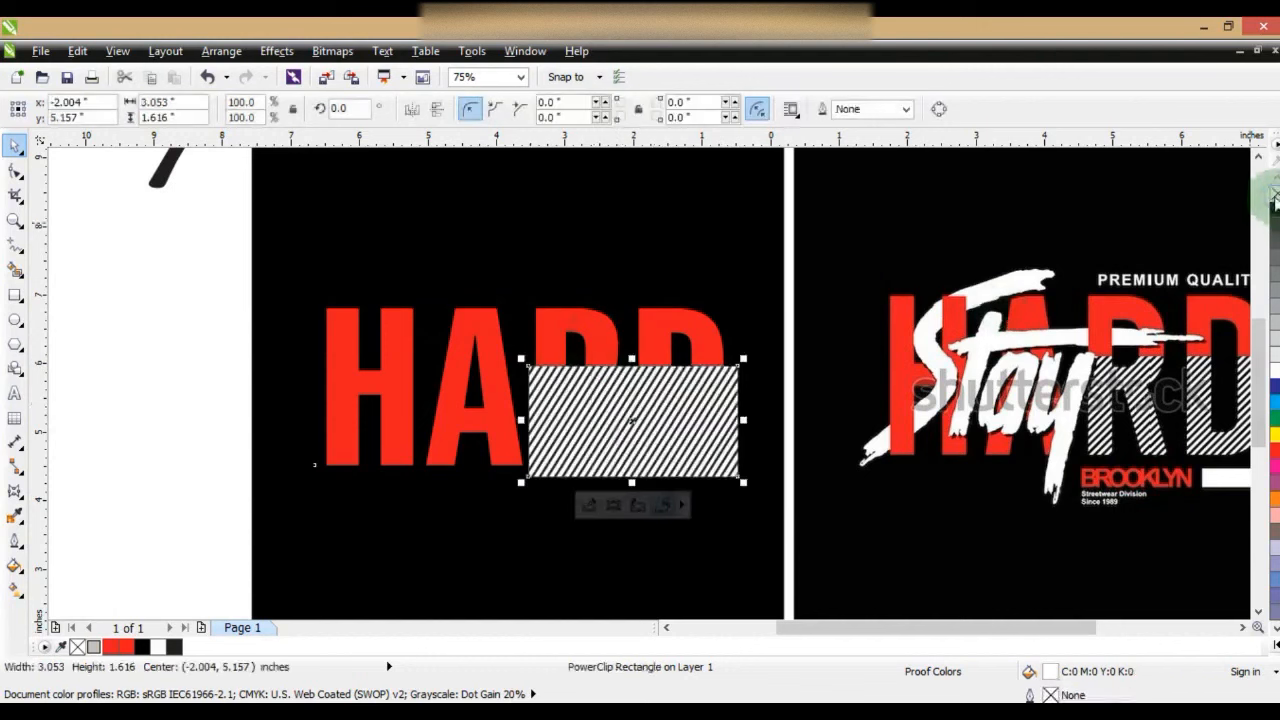
PowerClip the striped rectangle inside the HARD lettering
{"action": "left_click", "coordinate": [277, 51]}
{"action": "mouse_move", "coordinate": [320, 316]}
{"action": "left_click", "coordinate": [420, 319]}
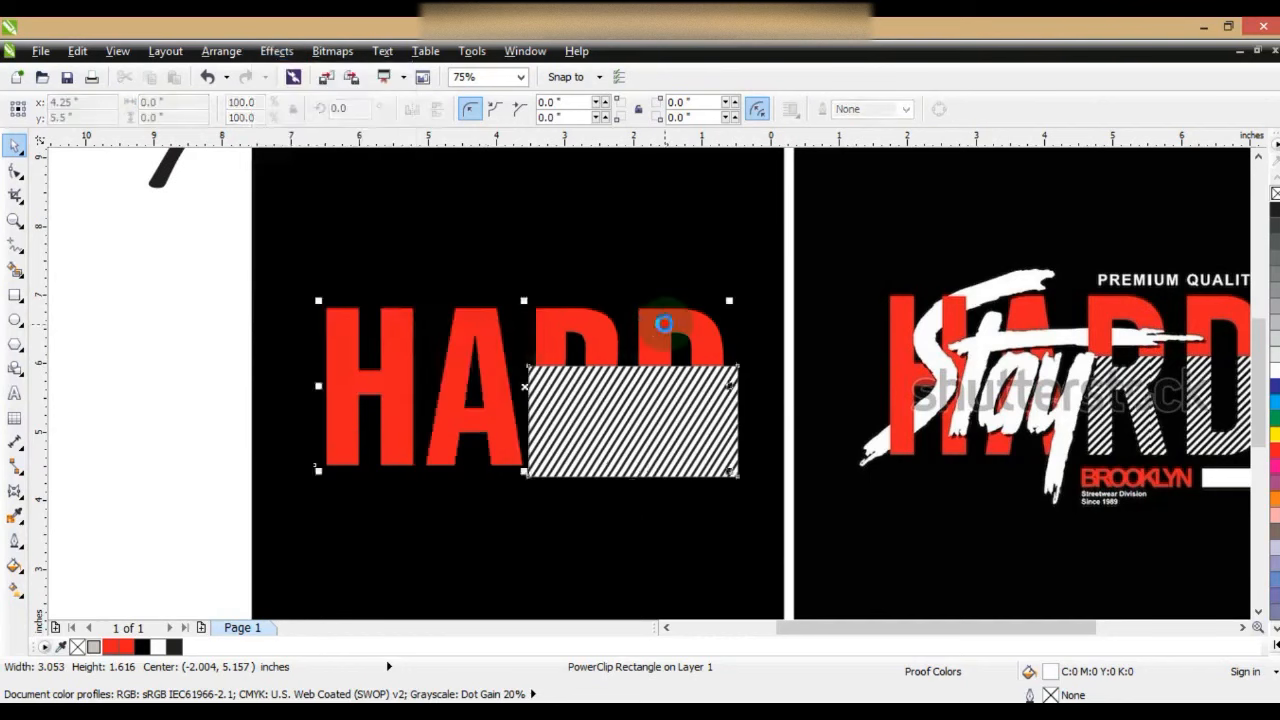
{"action": "left_click", "coordinate": [664, 323]}
{"action": "left_click", "coordinate": [197, 355]}
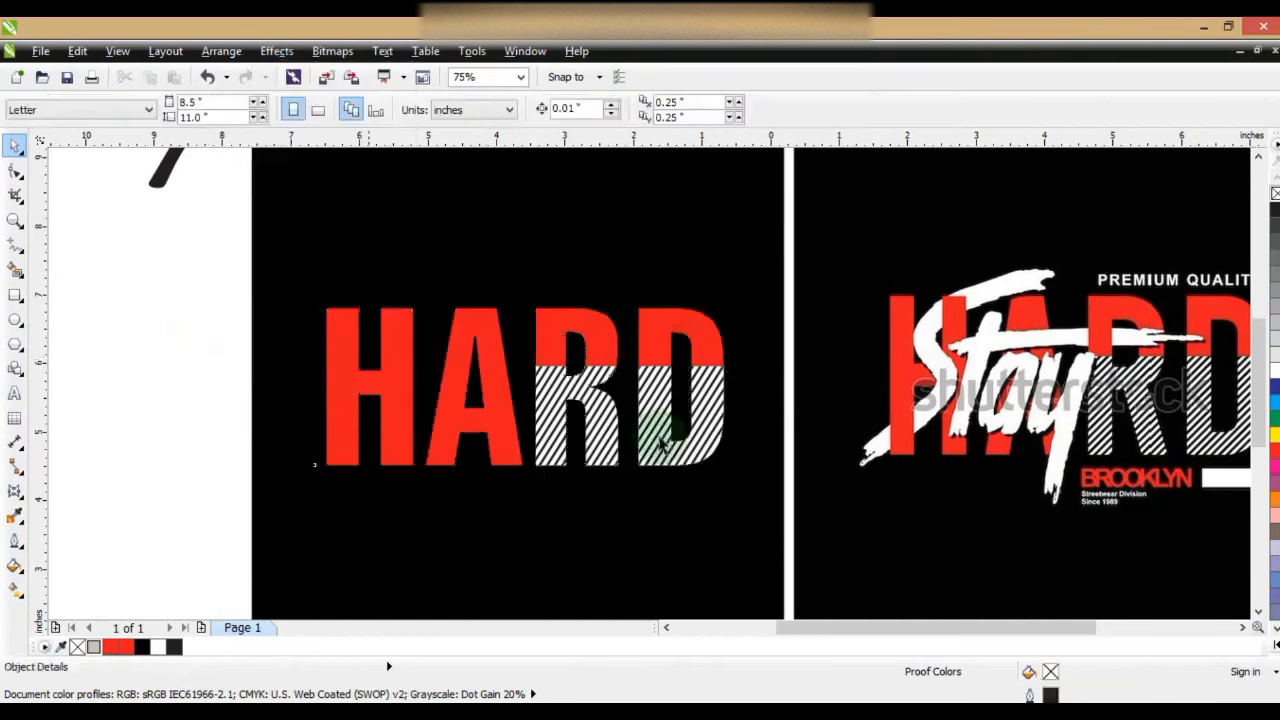
{"action": "left_click", "coordinate": [676, 453]}
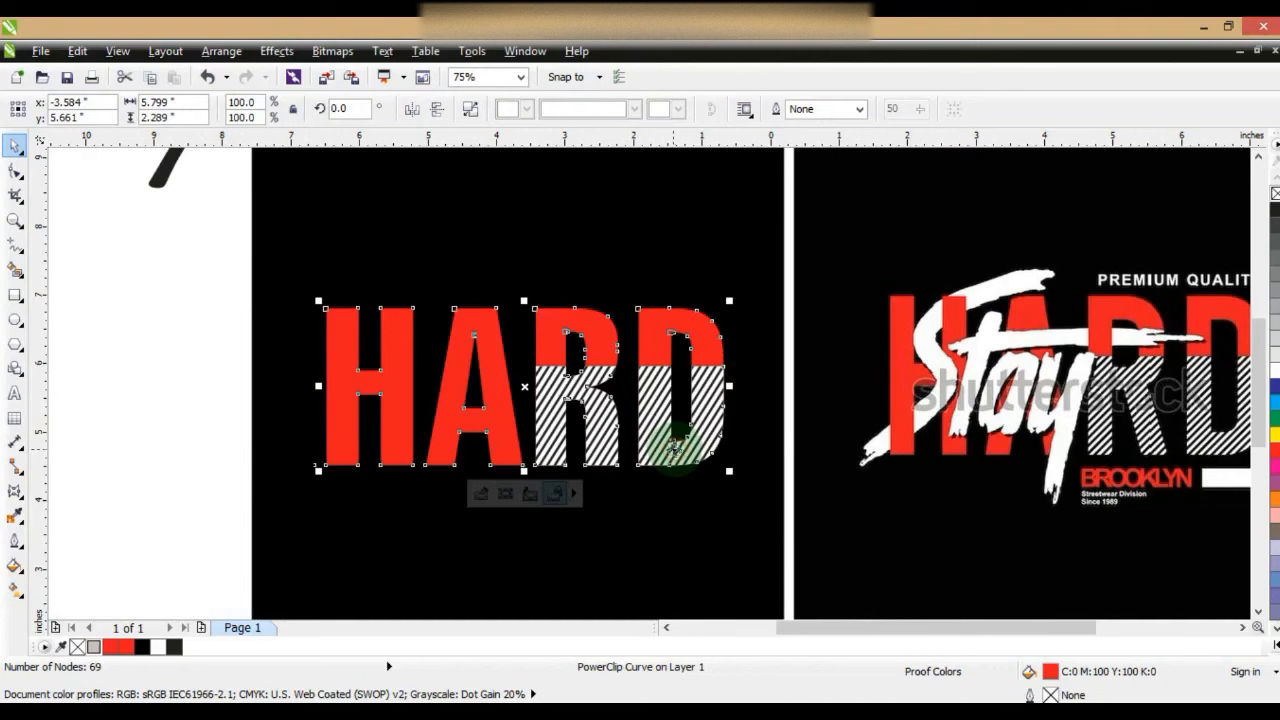
{"action": "right_click", "coordinate": [673, 449]}
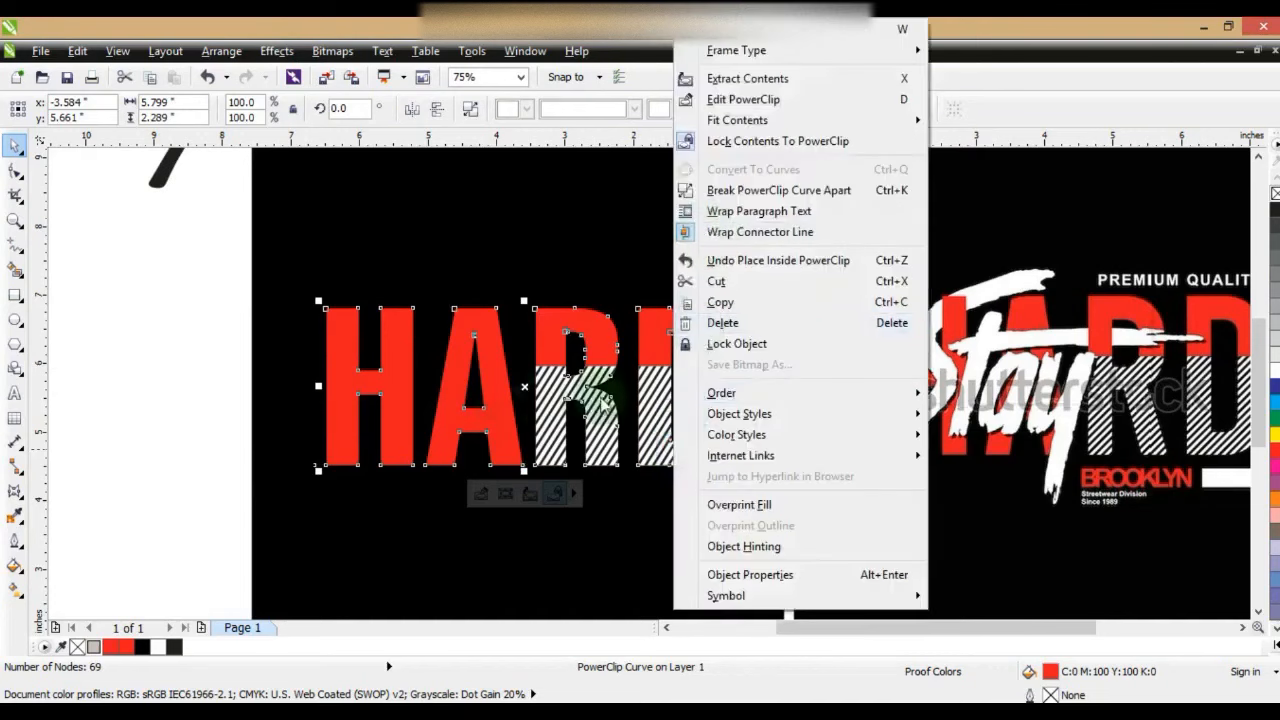
{"action": "left_click", "coordinate": [286, 388]}
{"action": "left_click", "coordinate": [183, 371]}
Move the "hardstay" script text onto the black square above the HARD lettering
{"action": "scroll", "coordinate": [258, 388], "scroll_direction": "down", "scroll_amount": 1}
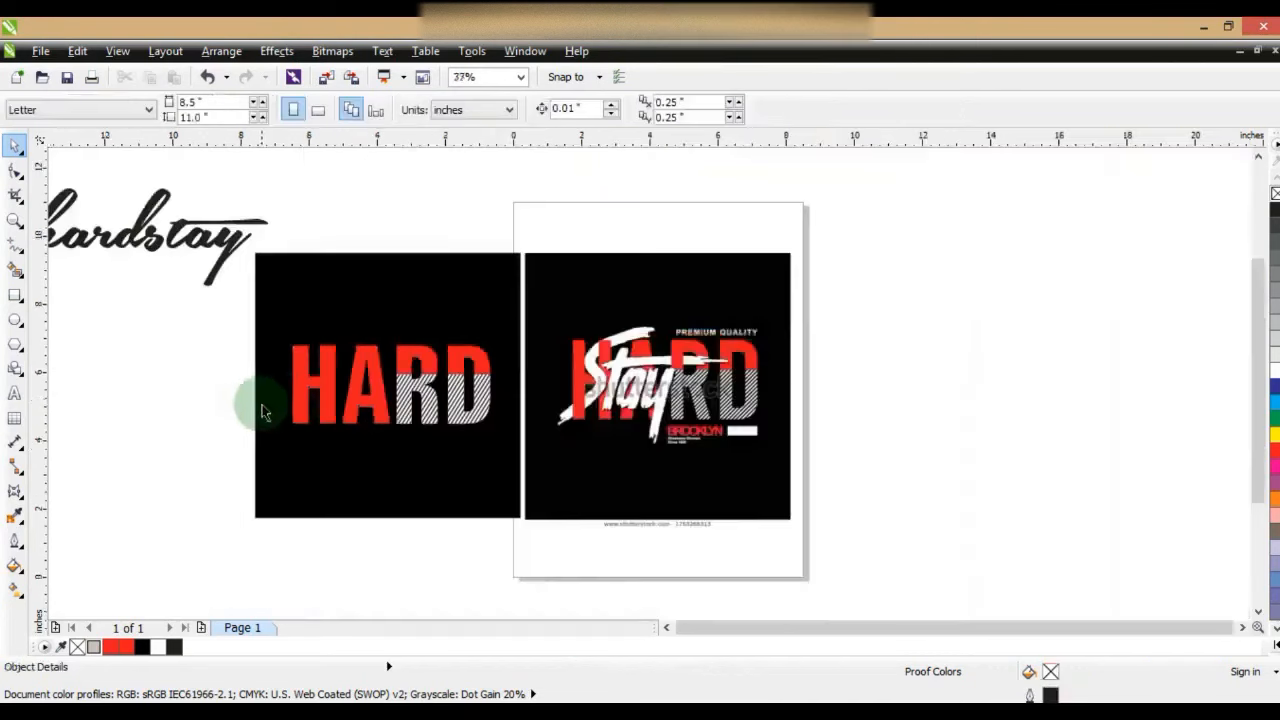
{"action": "left_click", "coordinate": [15, 218]}
{"action": "left_click_drag", "start_coordinate": [850, 230], "coordinate": [190, 487]}
{"action": "left_click", "coordinate": [15, 145]}
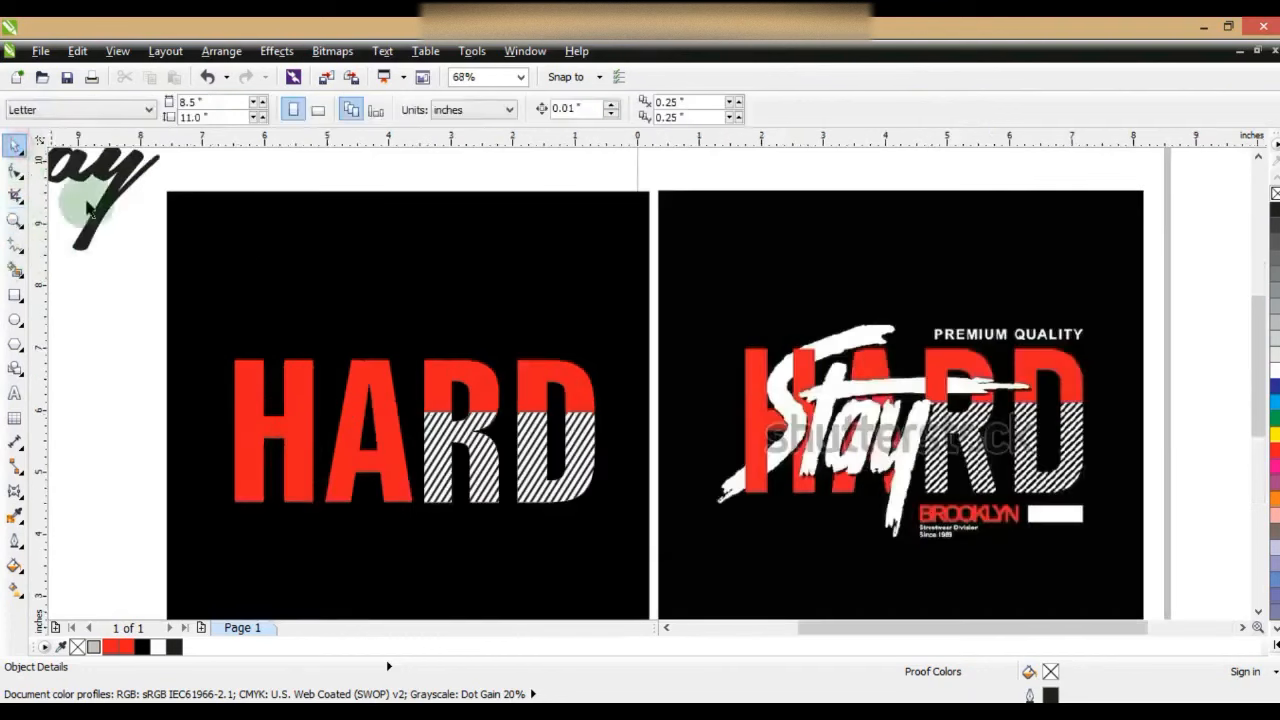
{"action": "left_click_drag", "start_coordinate": [120, 178], "coordinate": [449, 300]}
Edit the "hardstay" script text so that it reads "Stay" with a capital S
{"action": "double_click", "coordinate": [414, 253]}
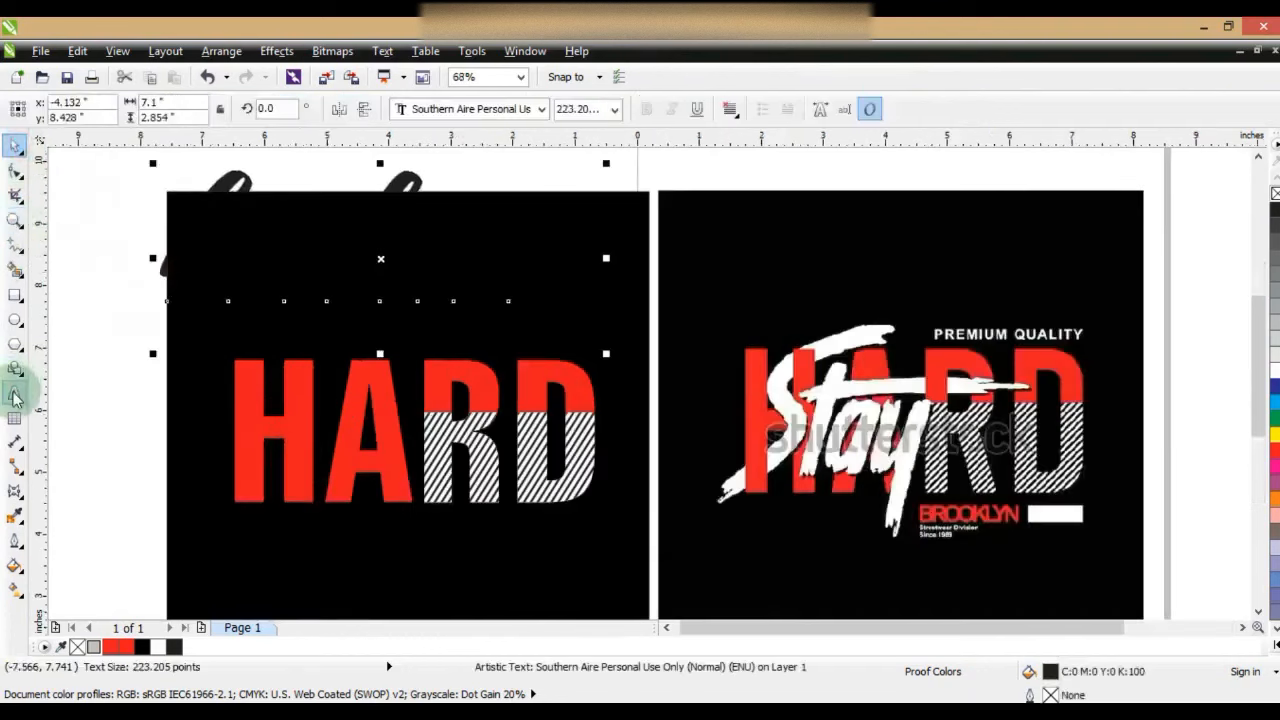
{"action": "left_click_drag", "start_coordinate": [376, 258], "coordinate": [66, 266]}
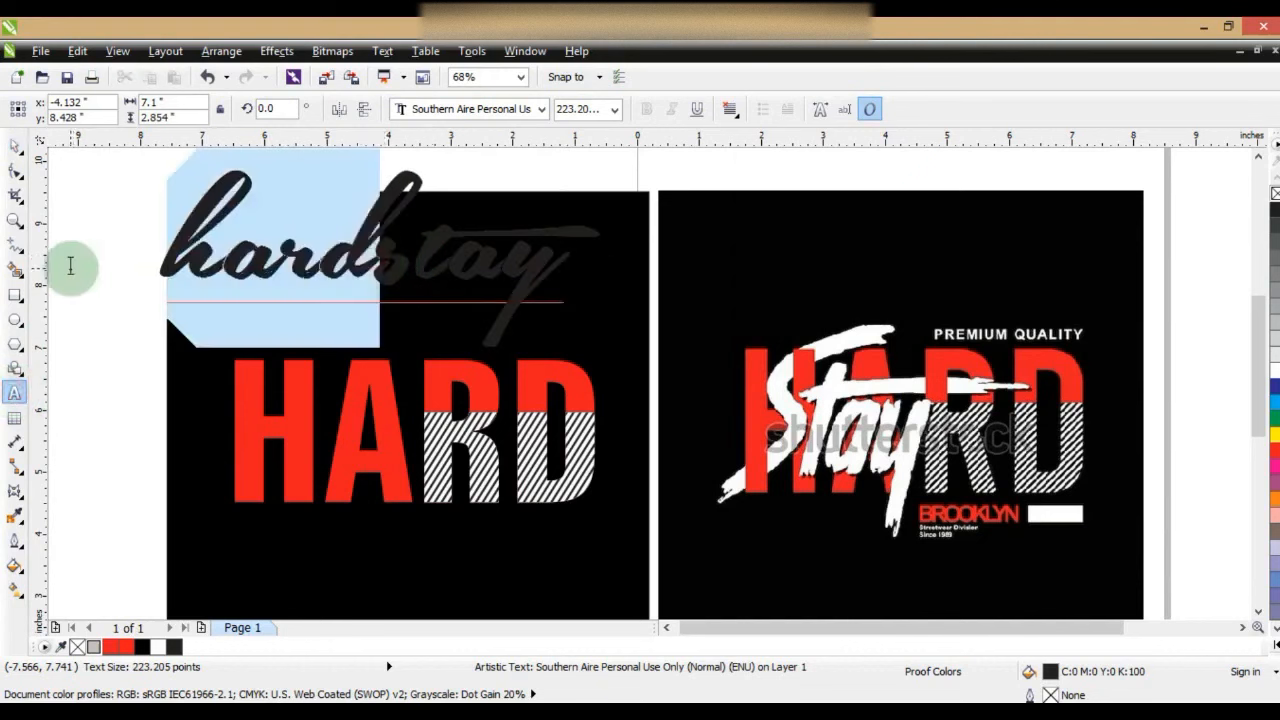
{"action": "key", "text": "BackSpace"}
{"action": "left_click_drag", "start_coordinate": [194, 268], "coordinate": [152, 266]}
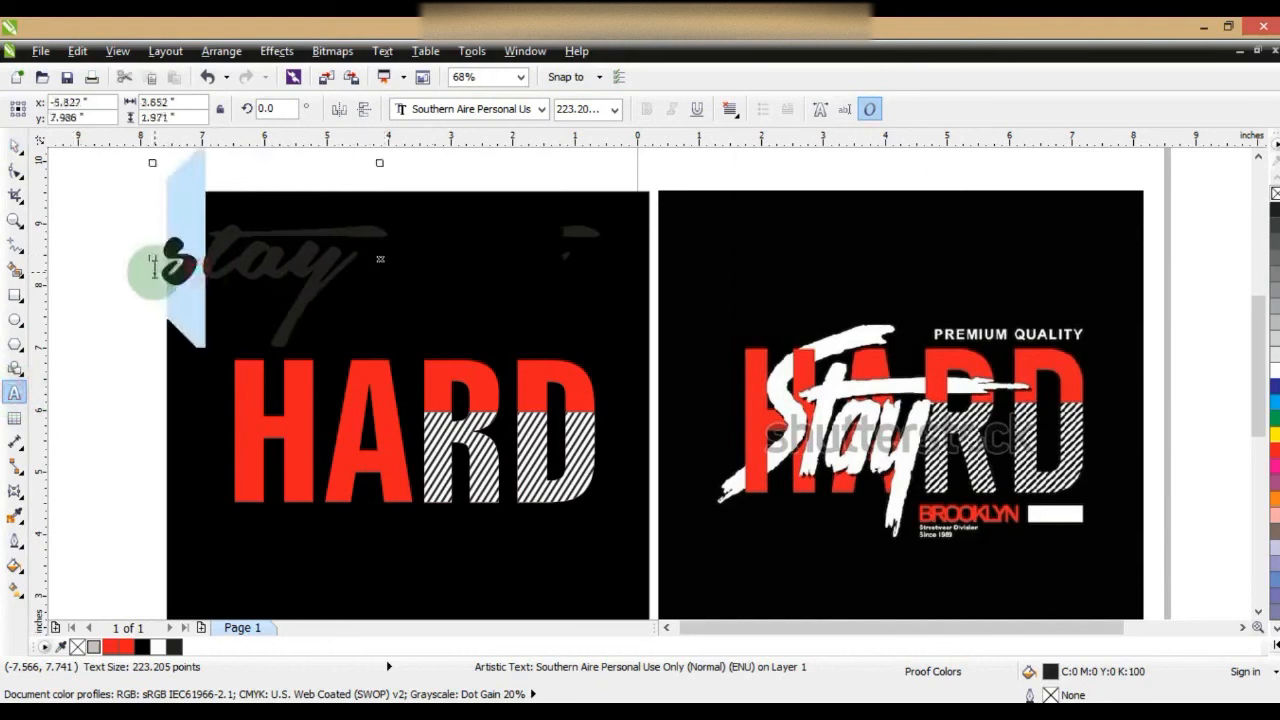
{"action": "key", "text": "Right"}
{"action": "key", "text": "BackSpace"}
{"action": "type", "text": "S"}
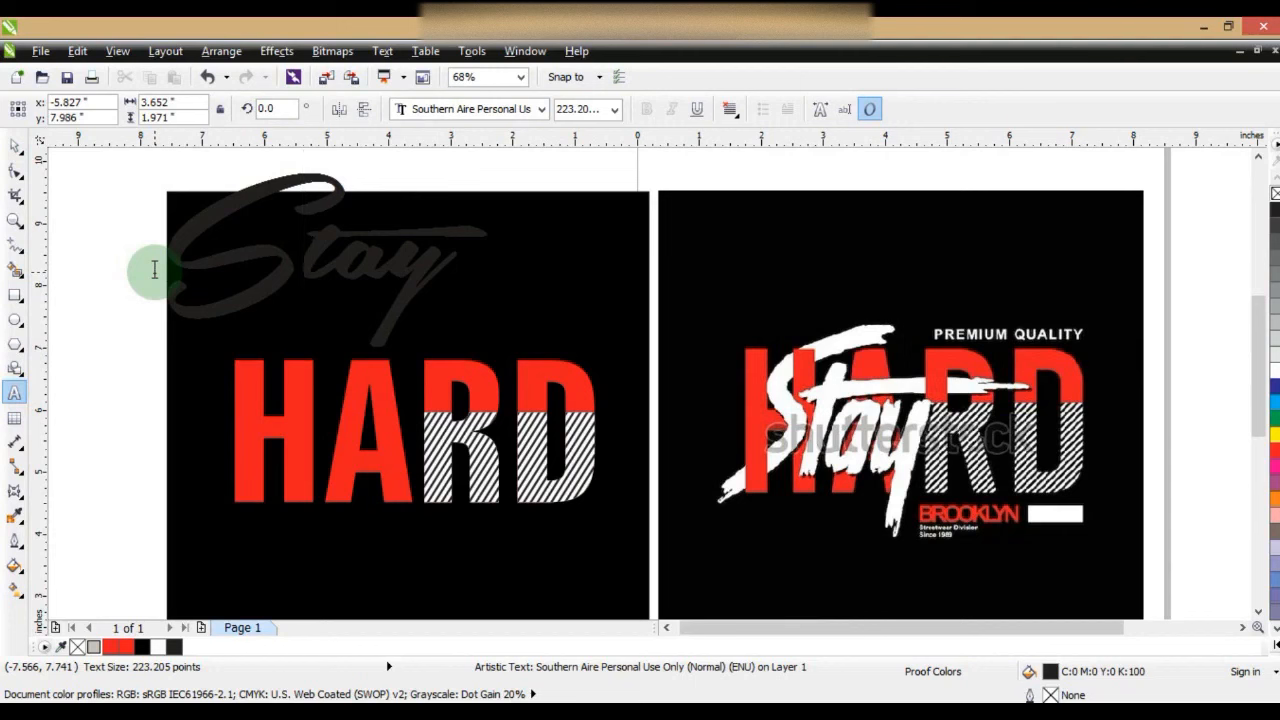
{"action": "left_click", "coordinate": [15, 170]}
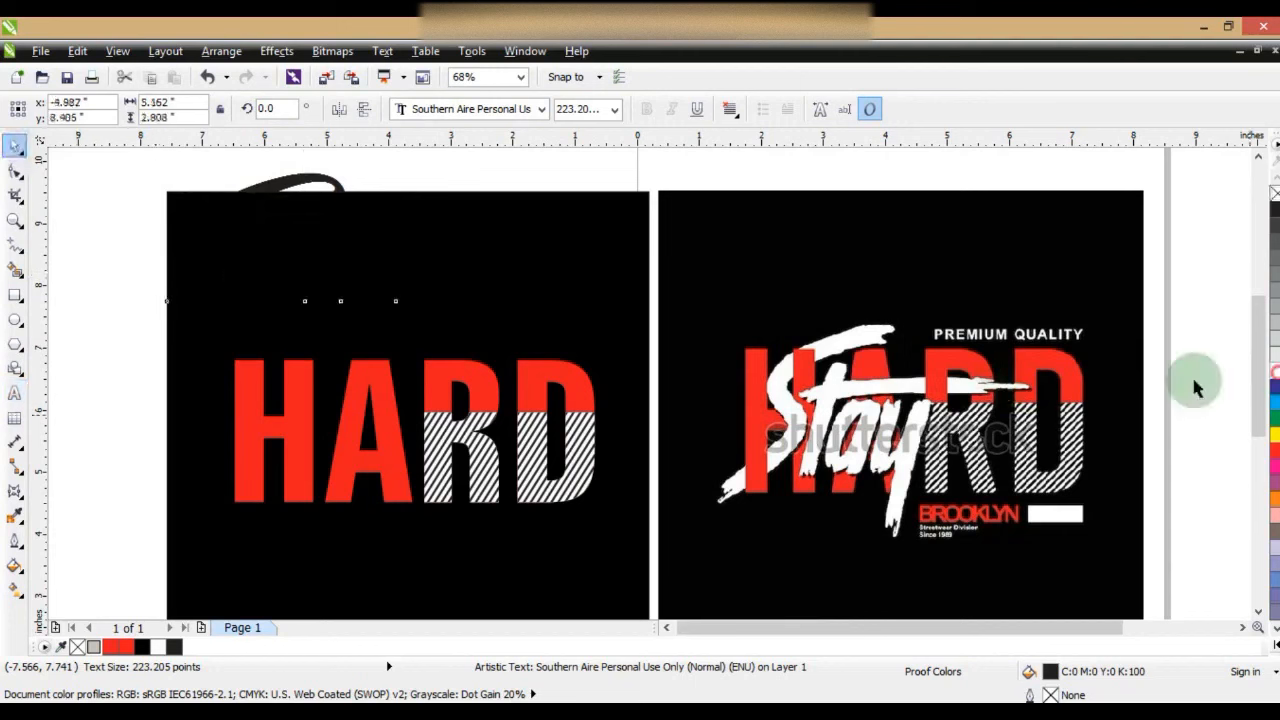
Place the "Stay" script in white over the HARD lettering, narrowed to about 4.34 inches wide and slightly skewed
{"action": "left_click", "coordinate": [341, 279]}
{"action": "left_click_drag", "start_coordinate": [331, 261], "coordinate": [397, 428]}
{"action": "left_click_drag", "start_coordinate": [542, 419], "coordinate": [493, 415]}
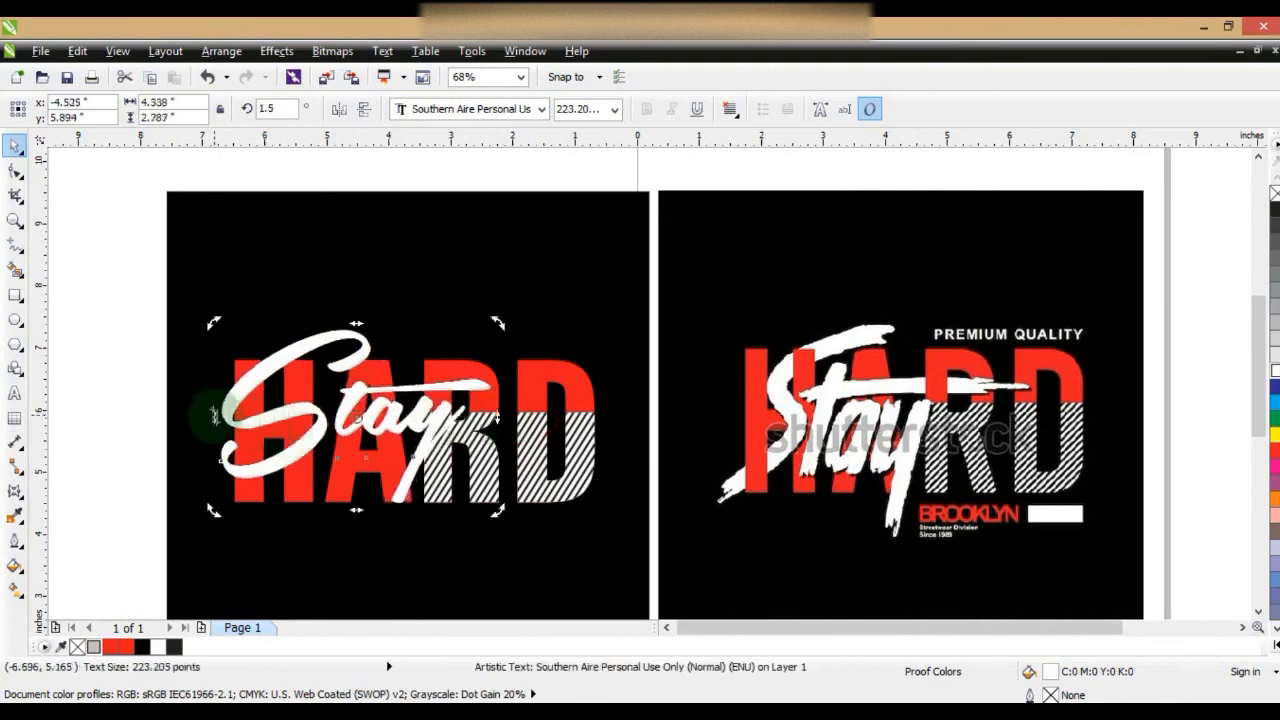
{"action": "left_click_drag", "start_coordinate": [214, 418], "coordinate": [215, 431]}
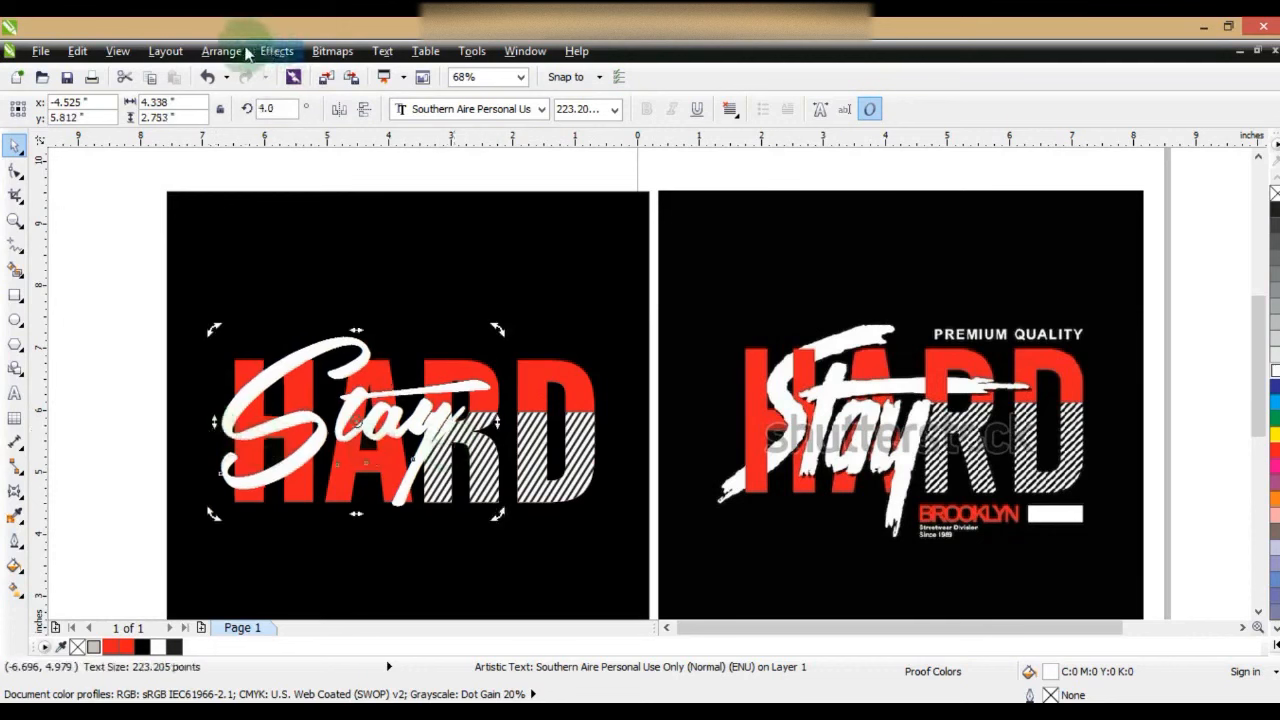
Convert the "Stay" script text to curves
{"action": "left_click", "coordinate": [238, 51]}
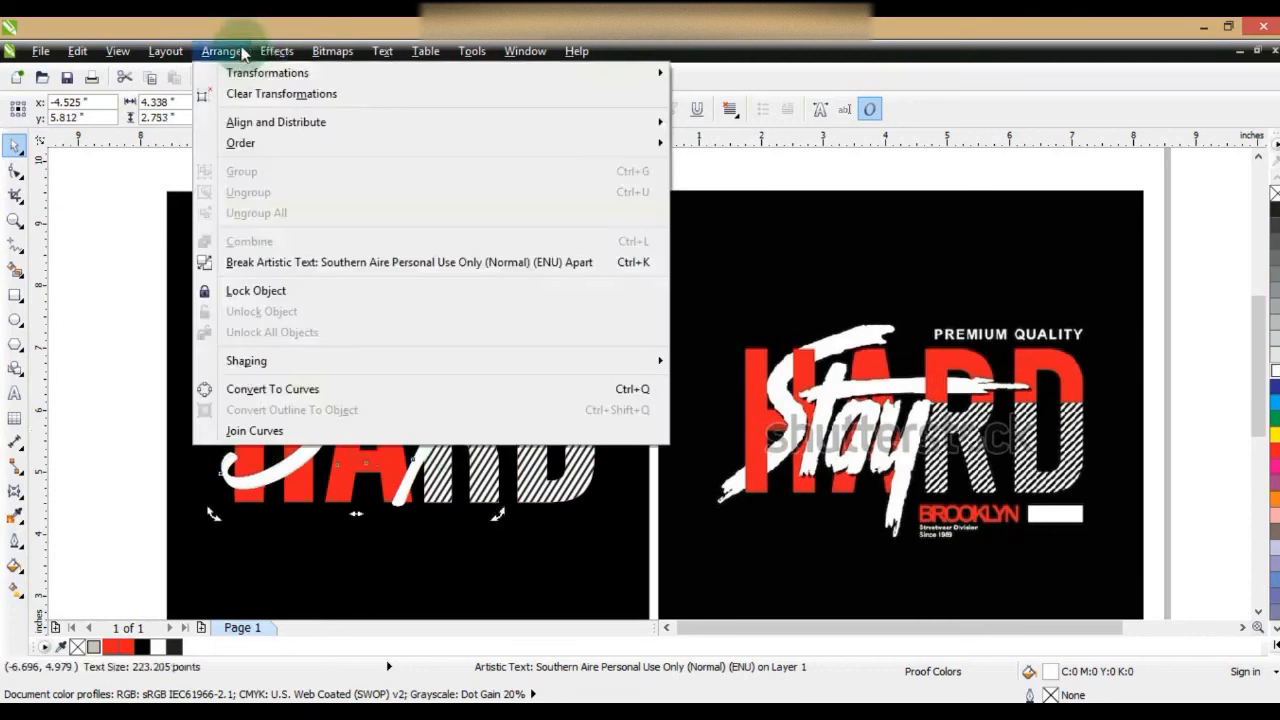
{"action": "left_click", "coordinate": [251, 393]}
{"action": "left_click", "coordinate": [138, 385]}
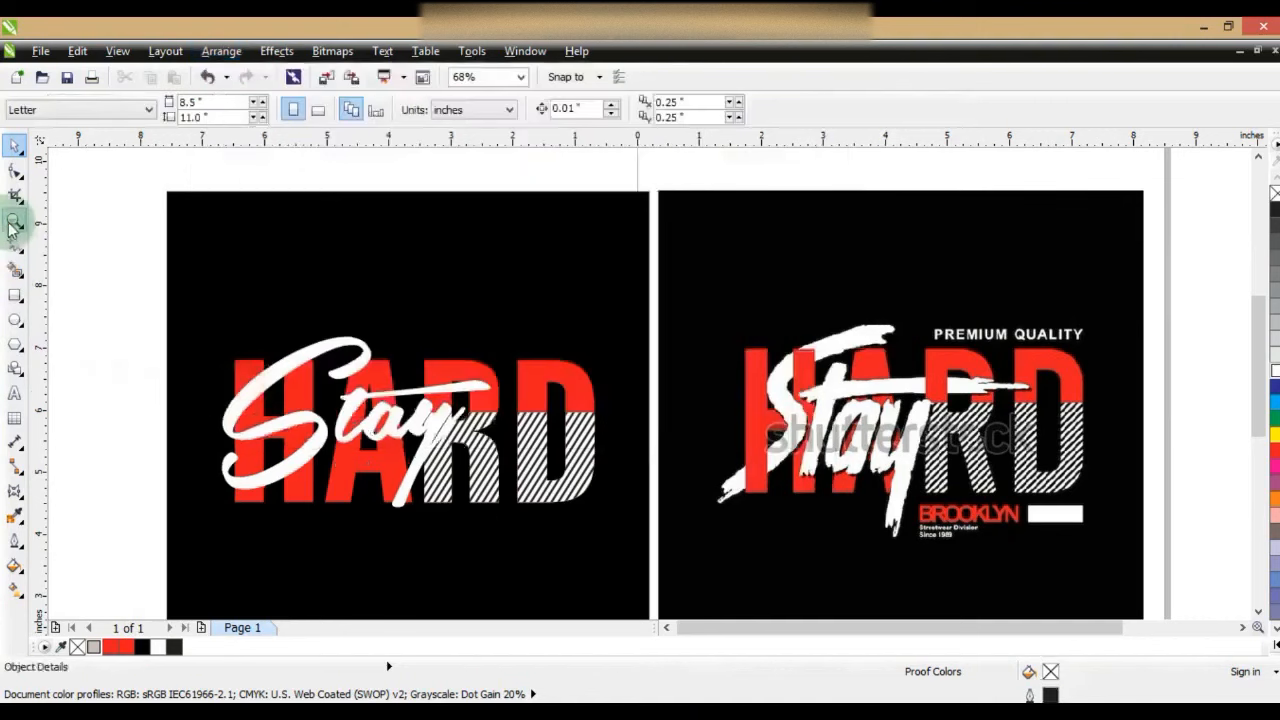
Draw a closed triangle about 0.47 by 0.38 inches over the top of the H's right stem where the S crosses it
{"action": "left_click", "coordinate": [14, 222]}
{"action": "left_click_drag", "start_coordinate": [209, 323], "coordinate": [938, 514]}
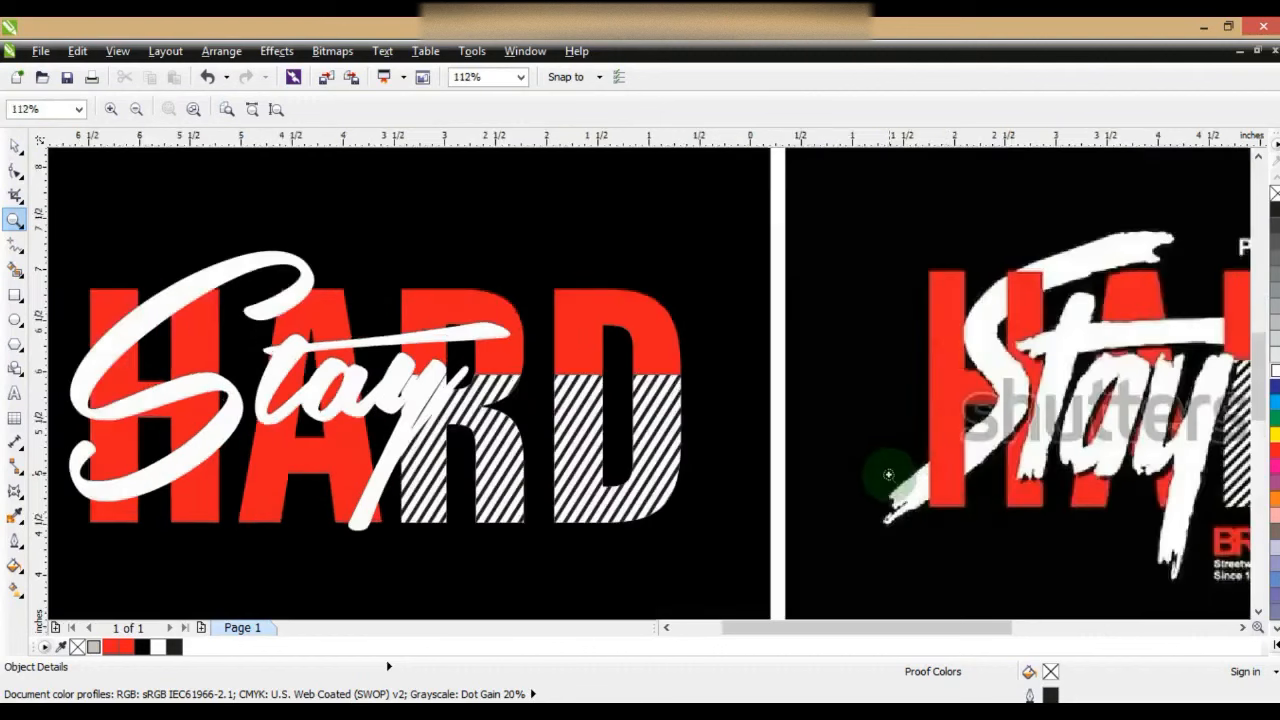
{"action": "left_click_drag", "start_coordinate": [114, 251], "coordinate": [444, 414]}
{"action": "left_click", "coordinate": [12, 147]}
{"action": "left_click", "coordinate": [418, 298]}
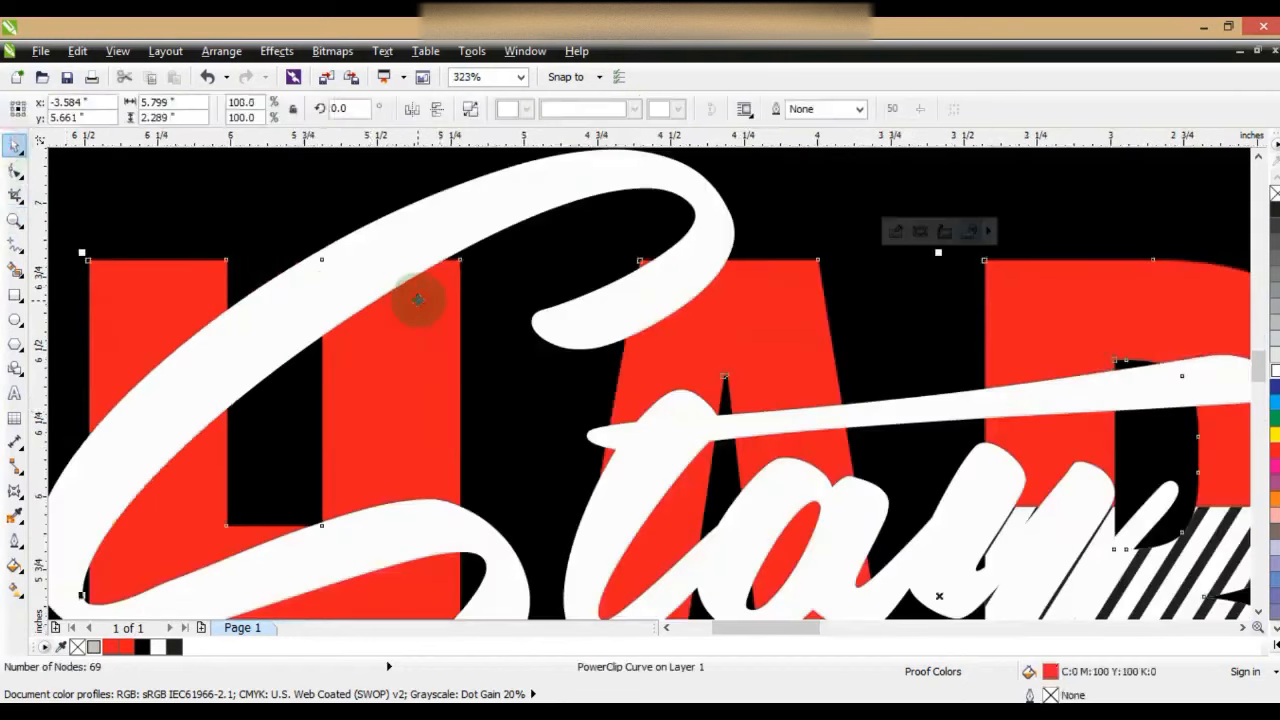
{"action": "left_click", "coordinate": [15, 243]}
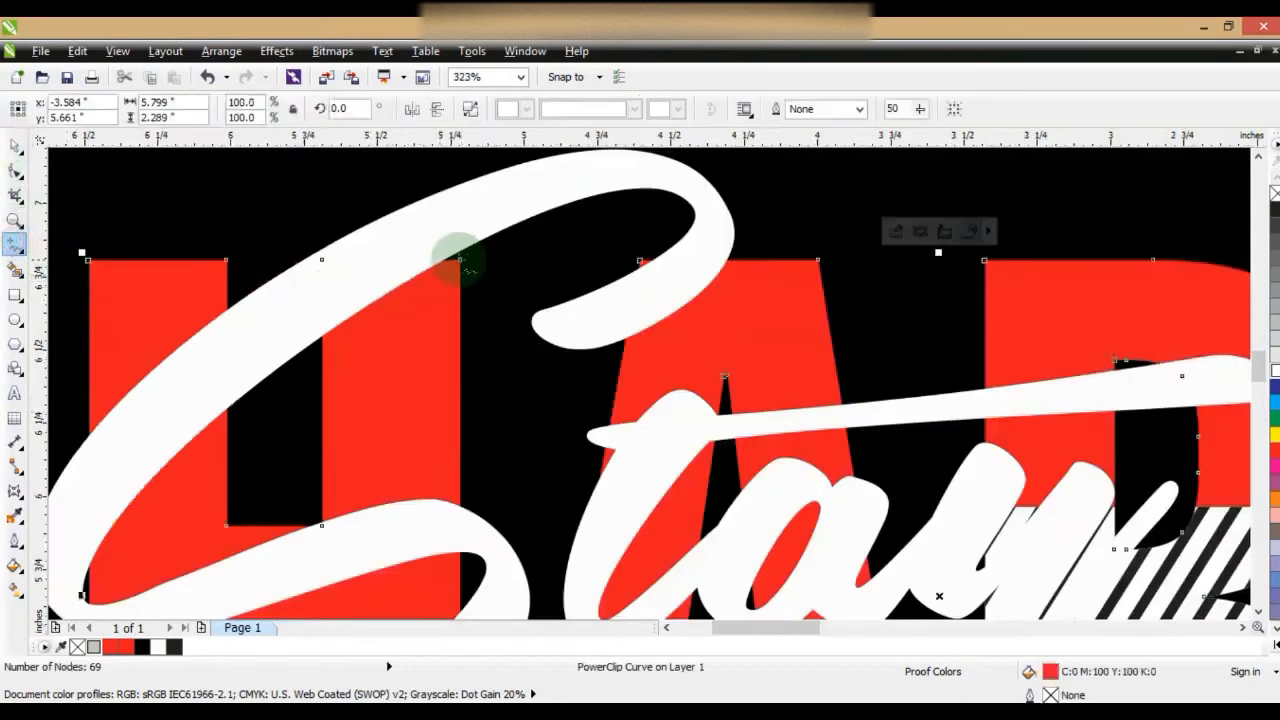
{"action": "mouse_move", "coordinate": [460, 260]}
{"action": "left_mouse_down"}
{"action": "mouse_move", "coordinate": [324, 258]}
{"action": "mouse_move", "coordinate": [312, 365]}
{"action": "left_mouse_up"}
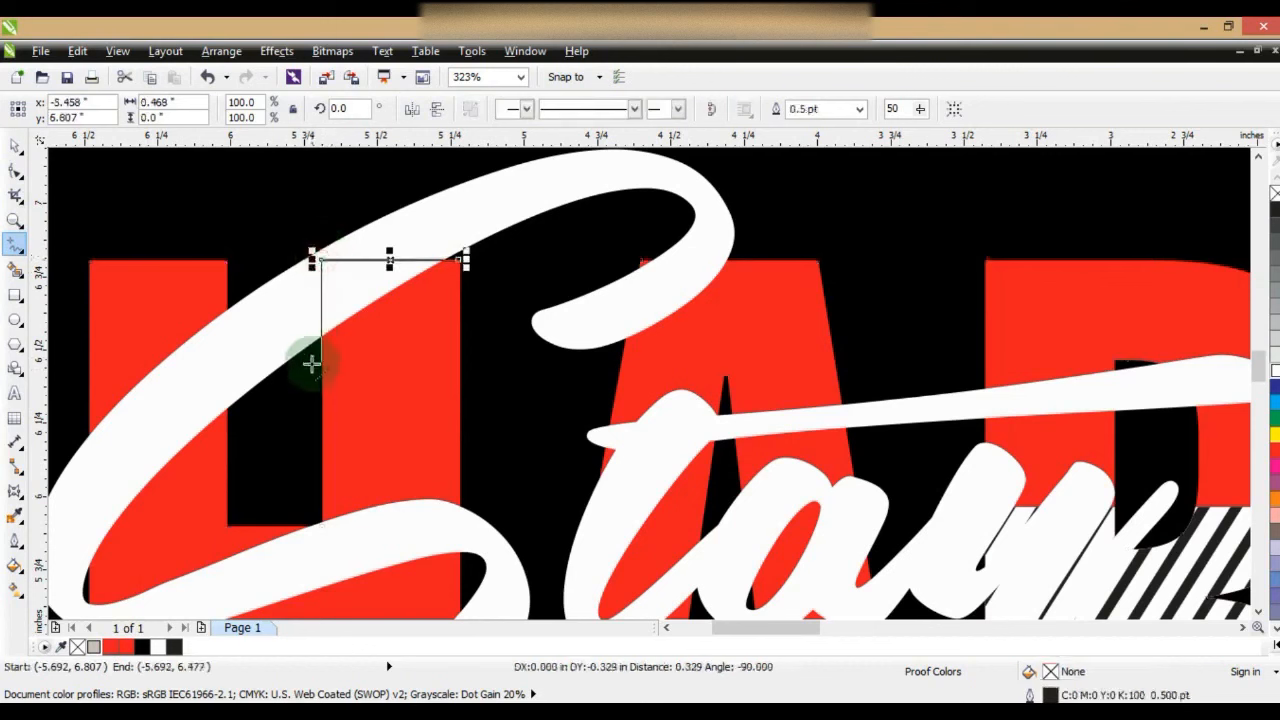
{"action": "left_click", "coordinate": [314, 372]}
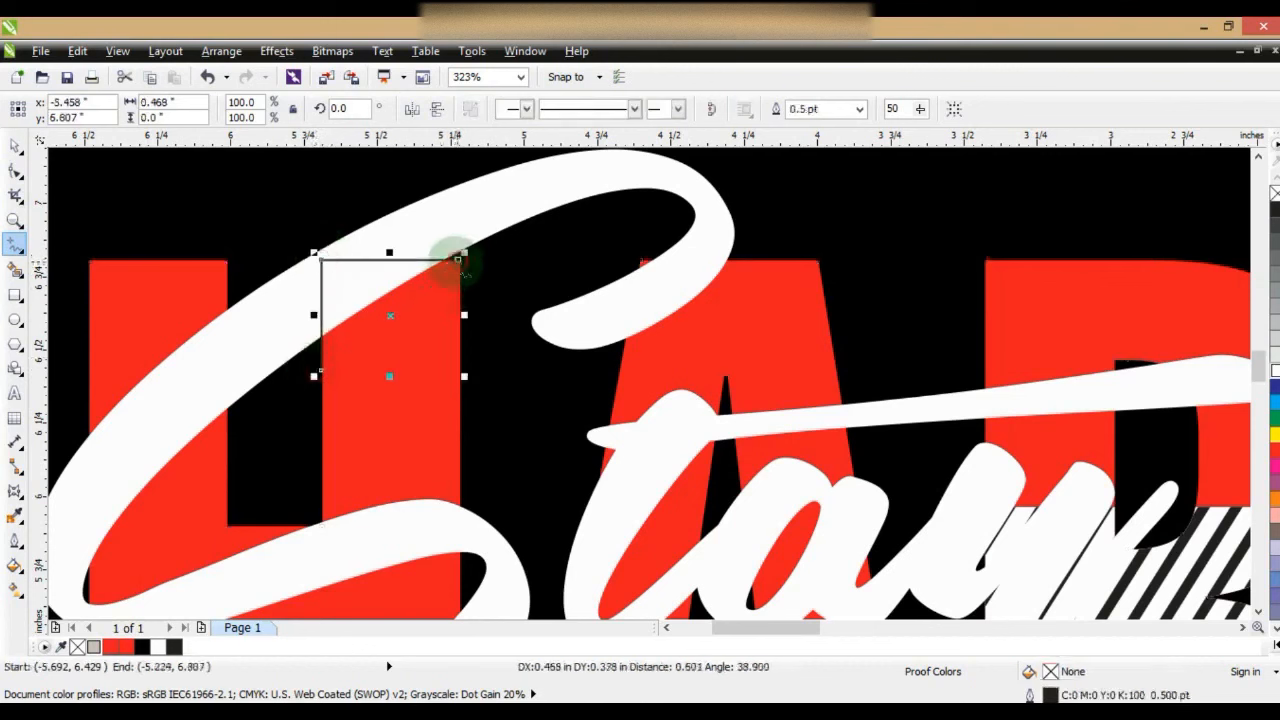
{"action": "left_click", "coordinate": [457, 262]}
Trim the "Stay" script with the triangle so the H's right stem passes in front, and delete the triangle
{"action": "key", "text": "space"}
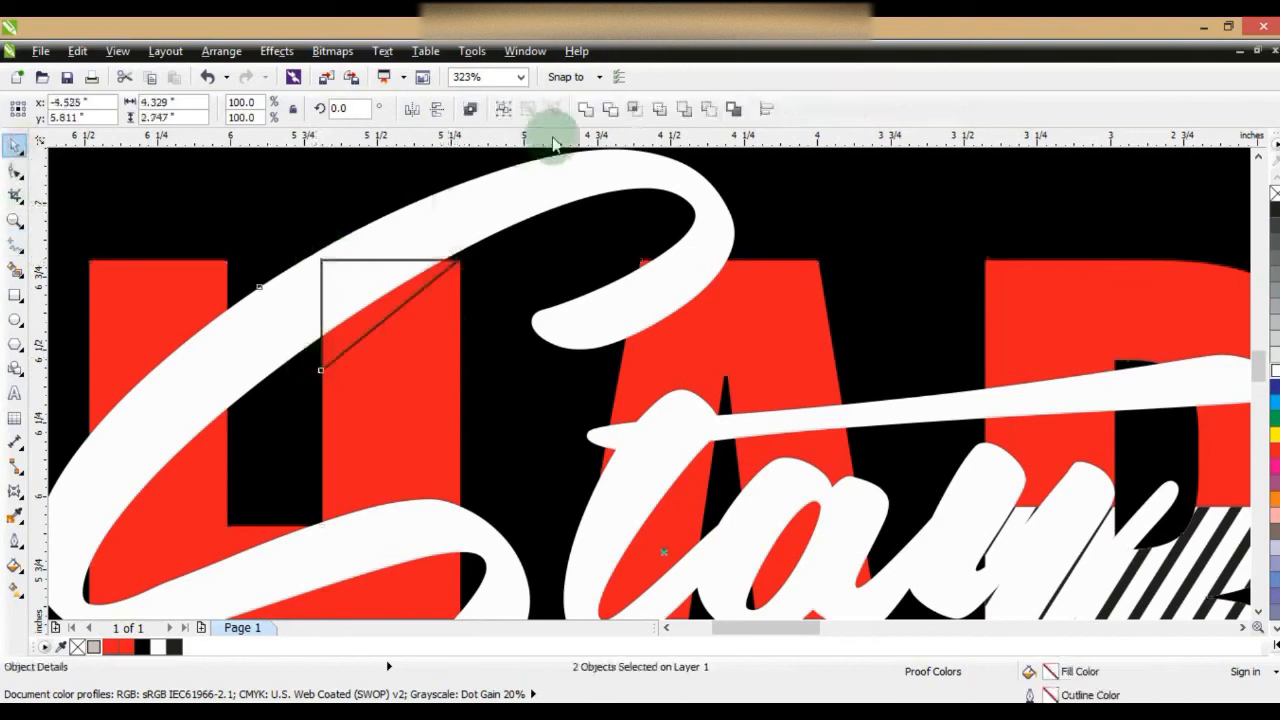
{"action": "left_click", "coordinate": [609, 109]}
{"action": "left_click", "coordinate": [436, 271]}
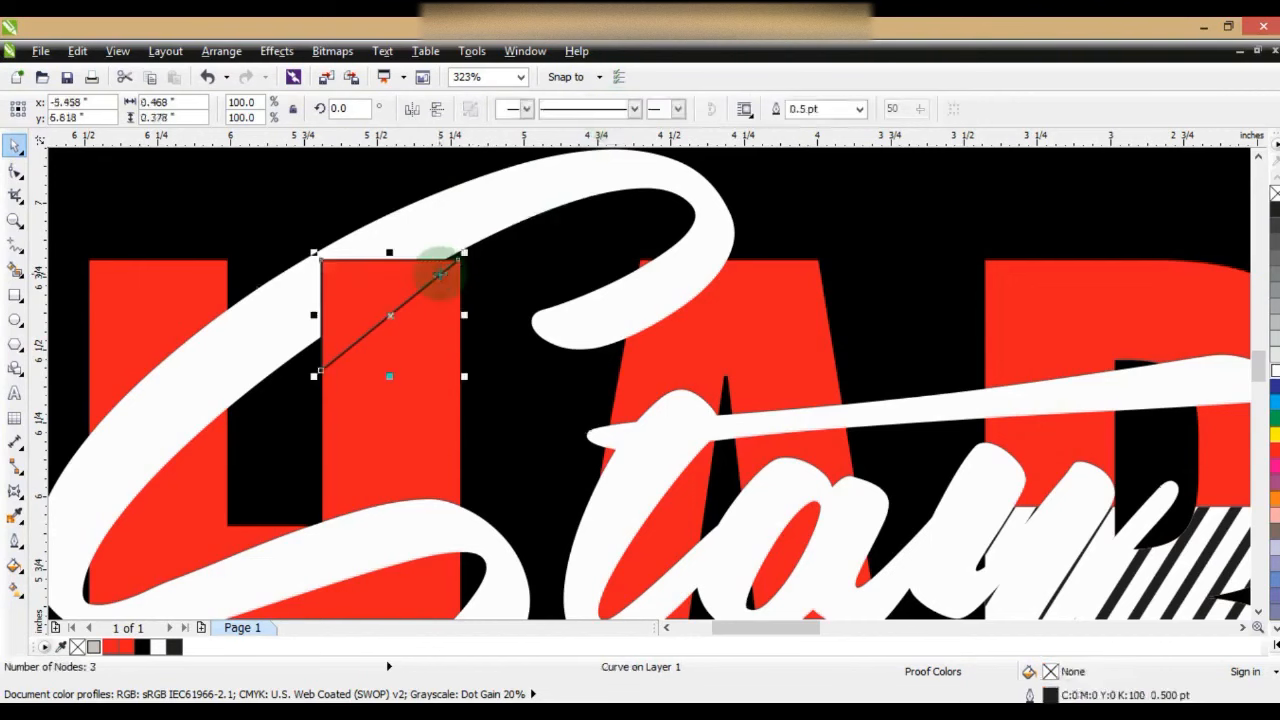
{"action": "key", "text": "Delete"}
{"action": "left_click", "coordinate": [15, 220]}
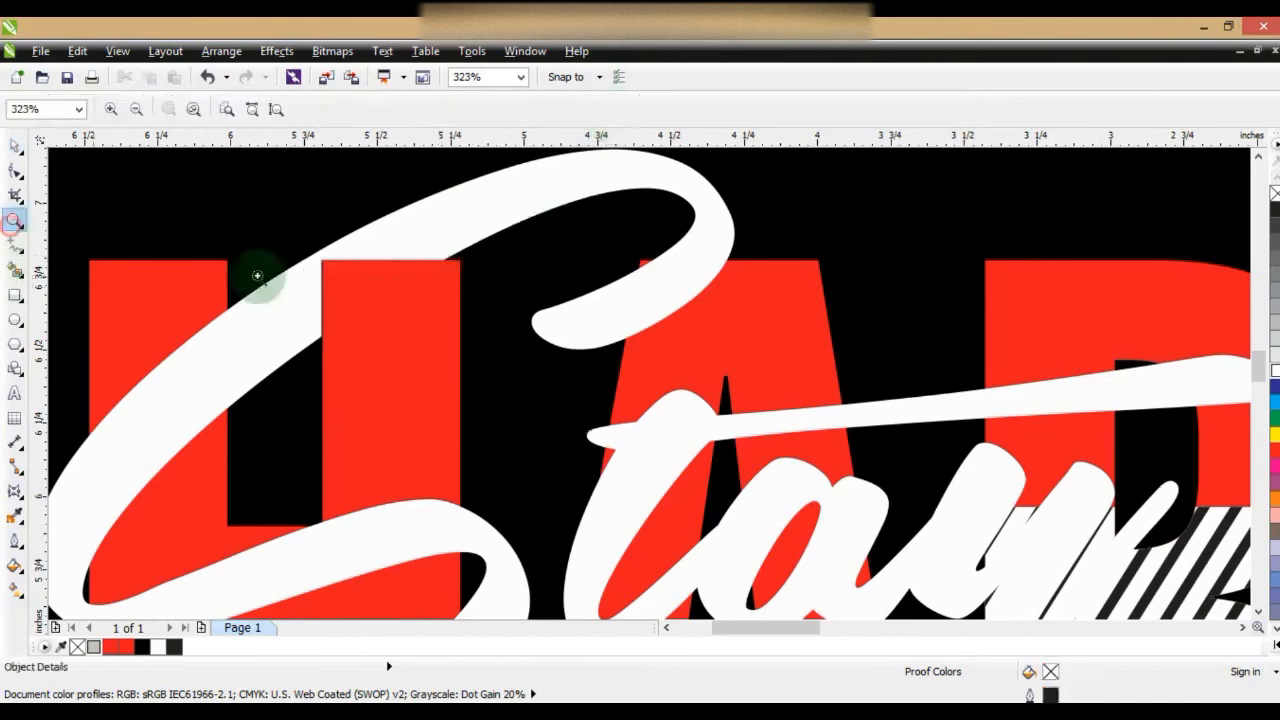
{"action": "scroll", "coordinate": [450, 284], "scroll_direction": "down", "scroll_amount": 3}
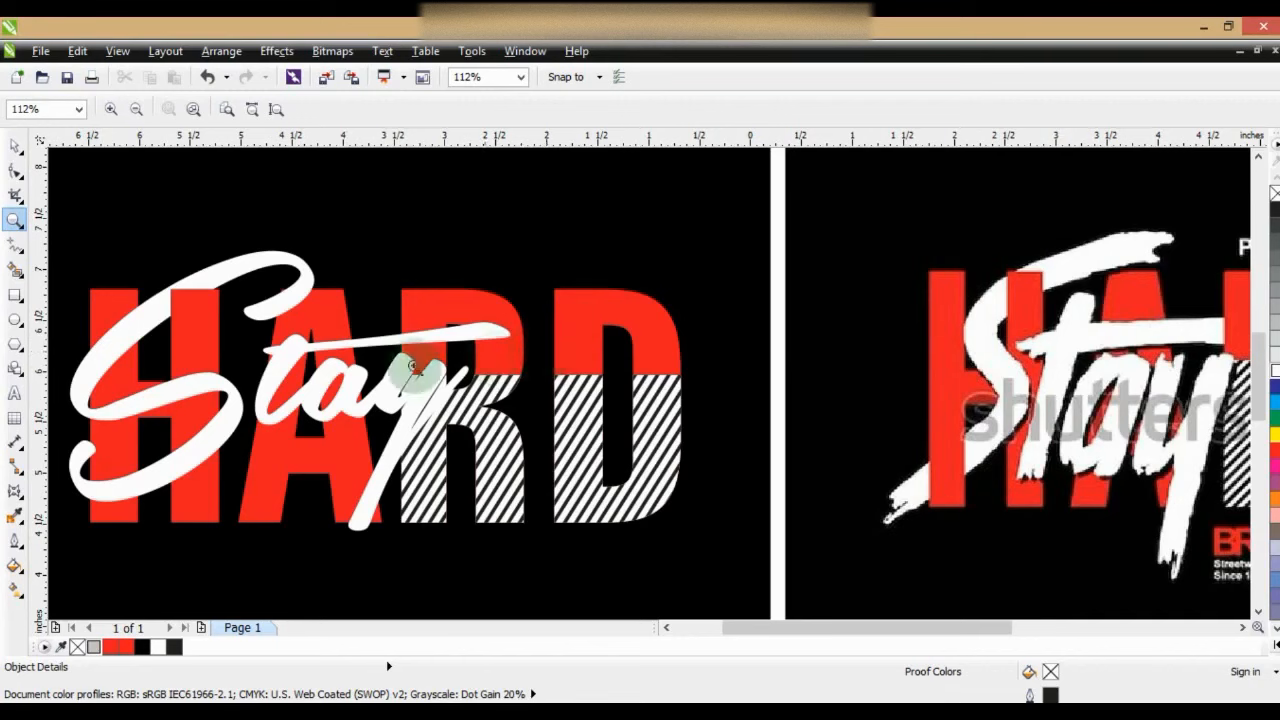
{"action": "left_click_drag", "start_coordinate": [243, 275], "coordinate": [481, 369]}
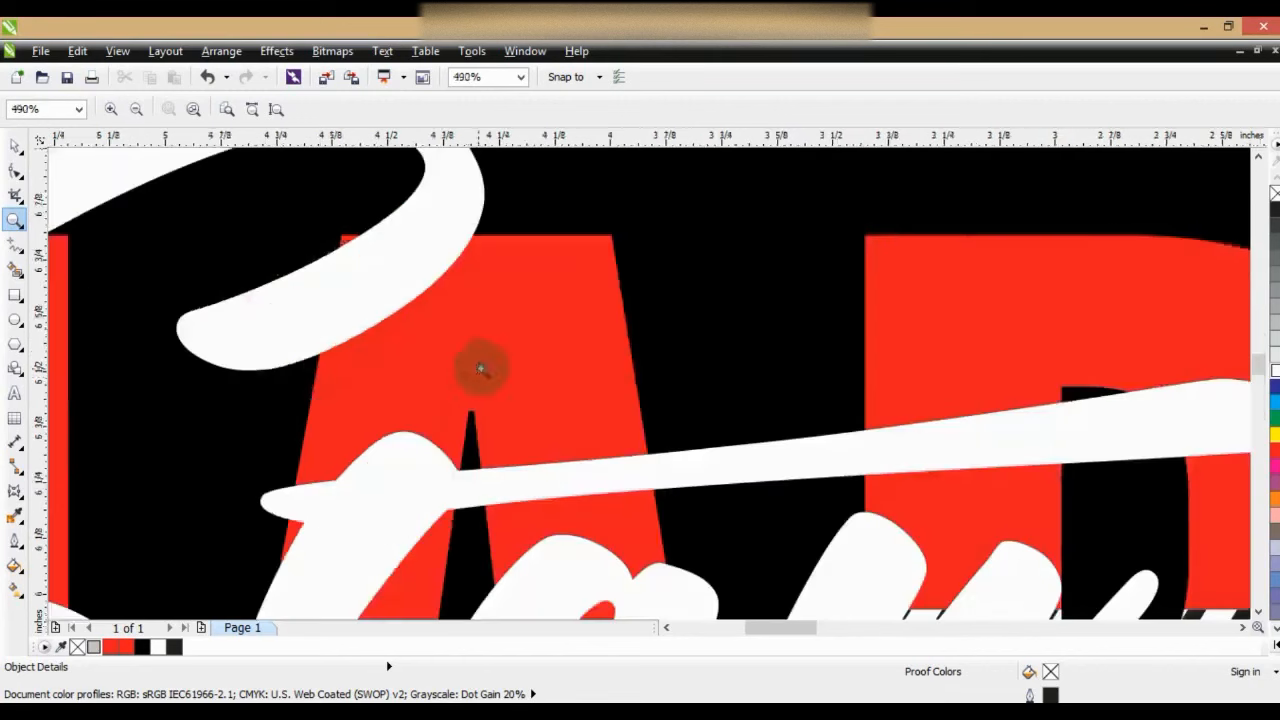
{"action": "left_click", "coordinate": [15, 243]}
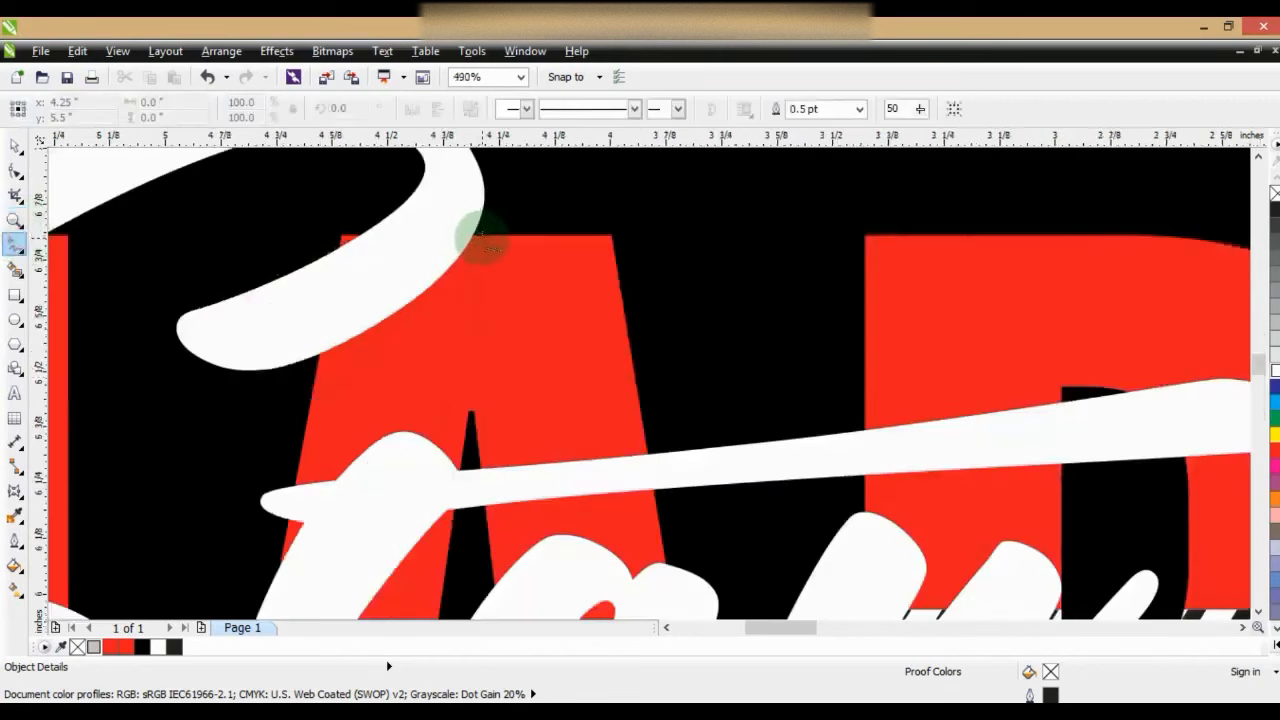
{"action": "left_click_drag", "start_coordinate": [481, 238], "coordinate": [338, 238]}
{"action": "key", "text": "Delete"}
{"action": "left_click", "coordinate": [13, 221]}
{"action": "scroll", "coordinate": [423, 349], "scroll_direction": "down", "scroll_amount": 4}
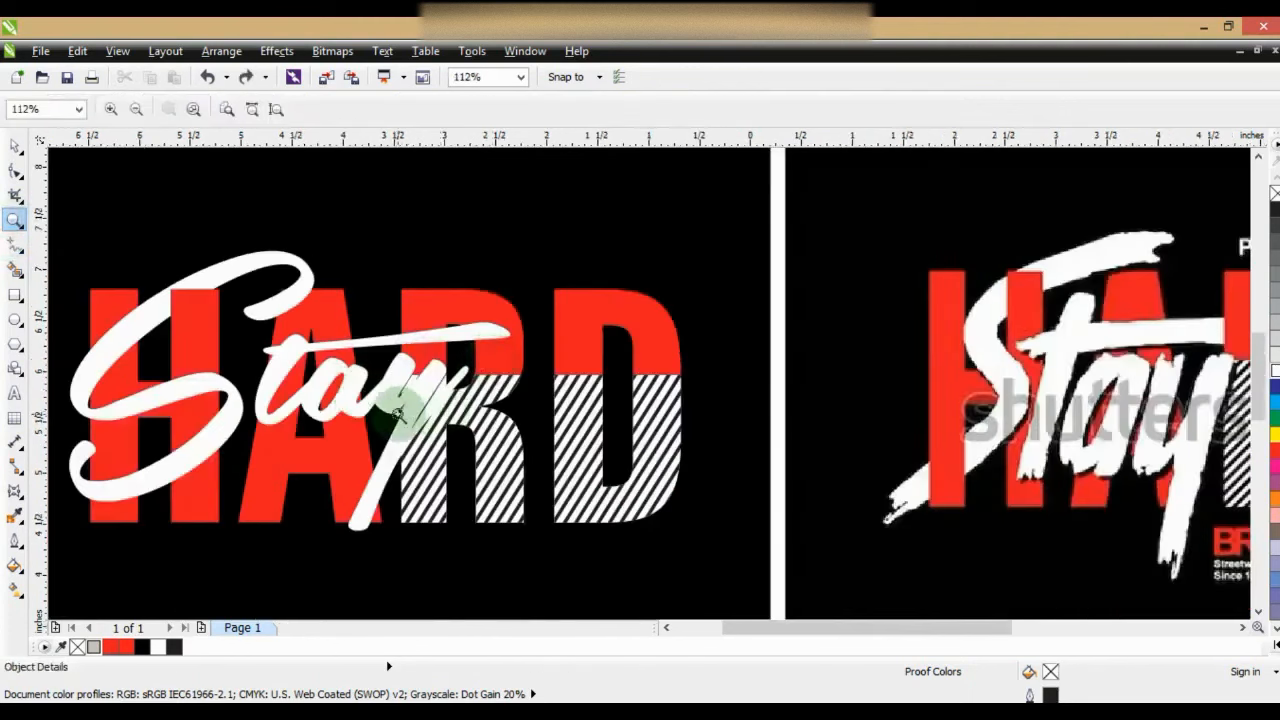
{"action": "scroll", "coordinate": [400, 414], "scroll_direction": "down", "scroll_amount": 2}
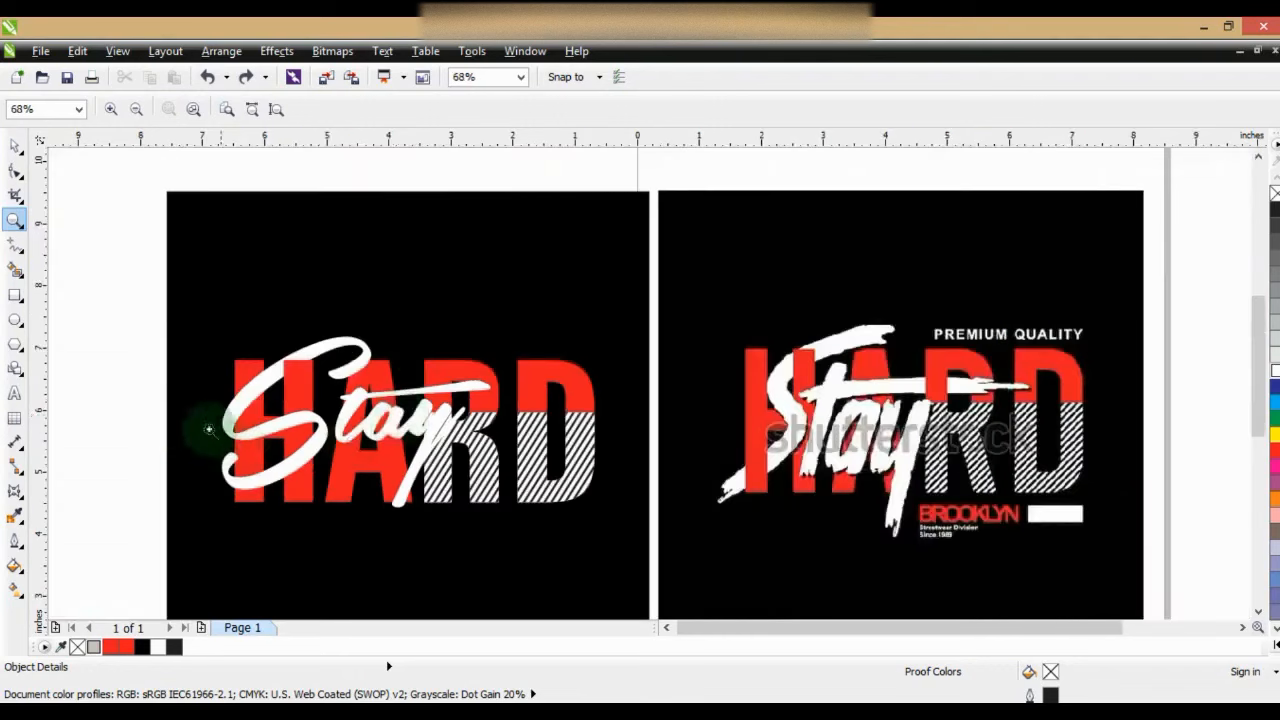
Draw a closed four-sided shape about 0.47 by 0.70 inches over the H's left stem, enclosing the S's lower stroke
{"action": "left_click_drag", "start_coordinate": [138, 387], "coordinate": [507, 525]}
{"action": "left_click_drag", "start_coordinate": [271, 314], "coordinate": [588, 505]}
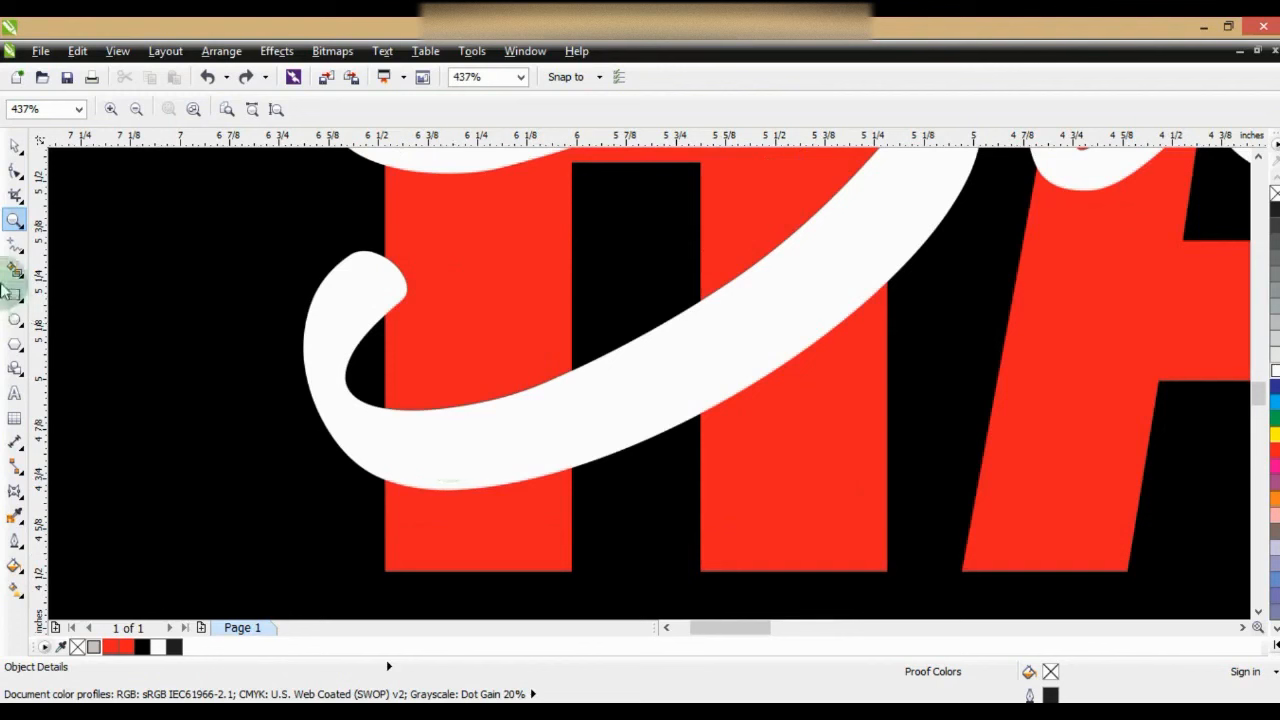
{"action": "left_click", "coordinate": [15, 244]}
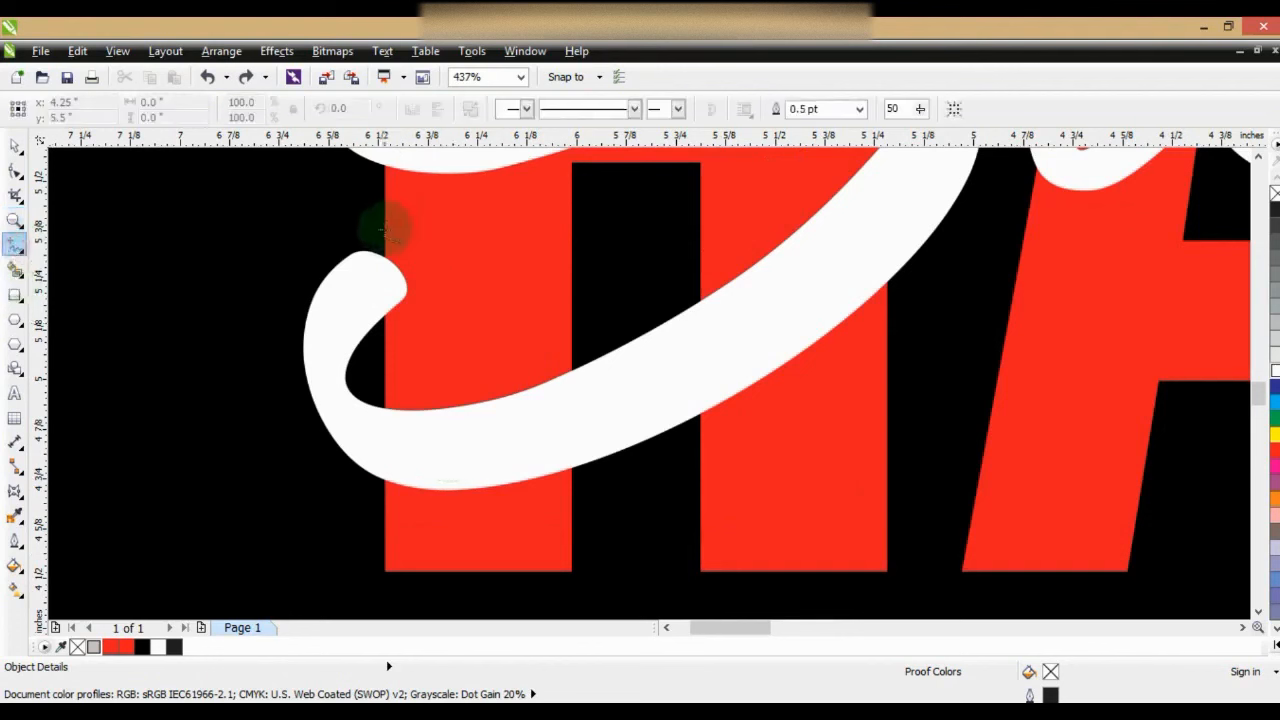
{"action": "left_click_drag", "start_coordinate": [384, 231], "coordinate": [385, 513]}
{"action": "left_click_drag", "start_coordinate": [385, 513], "coordinate": [384, 228]}
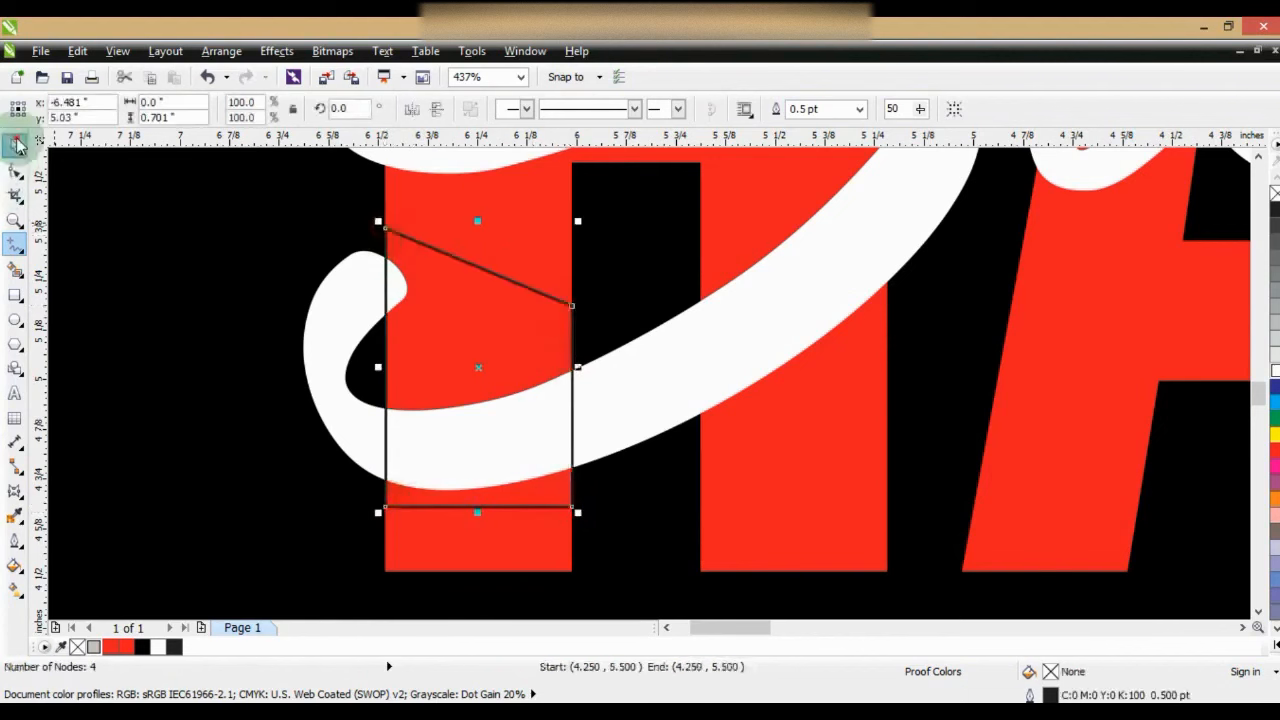
Trim the S's lower stroke with the four-sided shape over the H's left stem, and delete the shape
{"action": "left_click", "coordinate": [18, 146]}
{"action": "left_click", "coordinate": [600, 383], "text": "shift"}
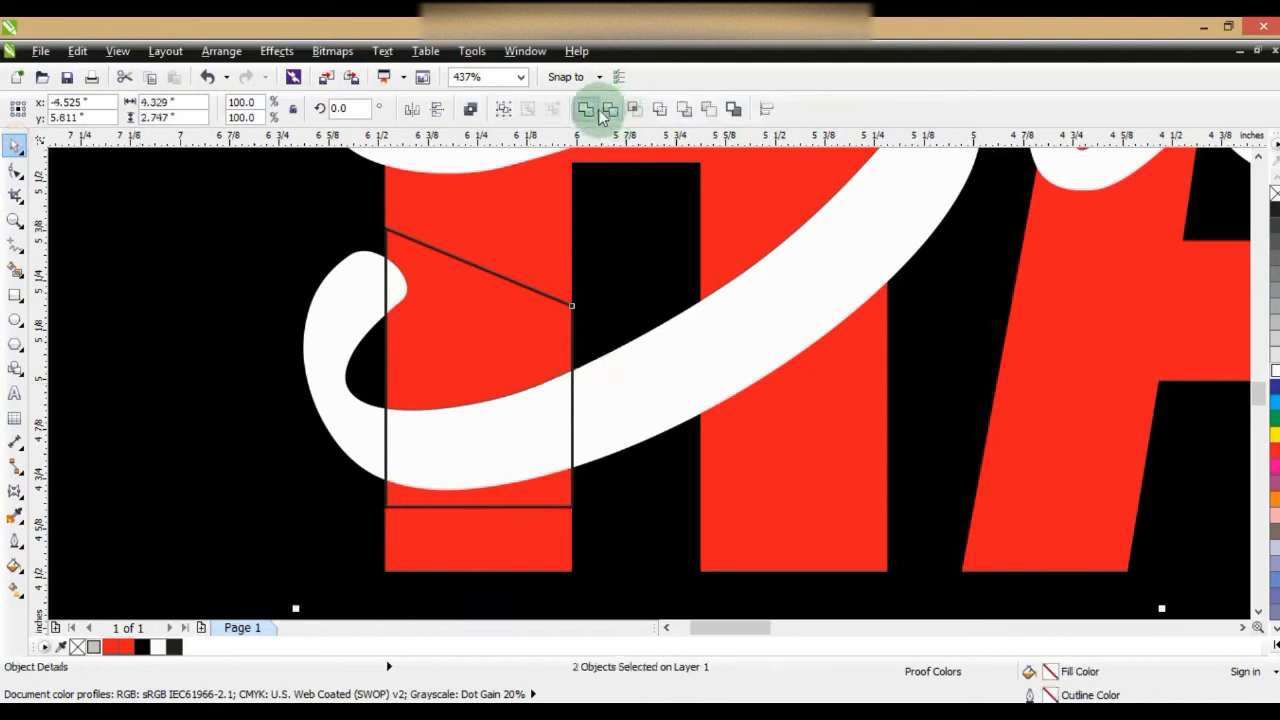
{"action": "left_click", "coordinate": [608, 110]}
{"action": "left_click", "coordinate": [582, 296]}
{"action": "left_click", "coordinate": [572, 311]}
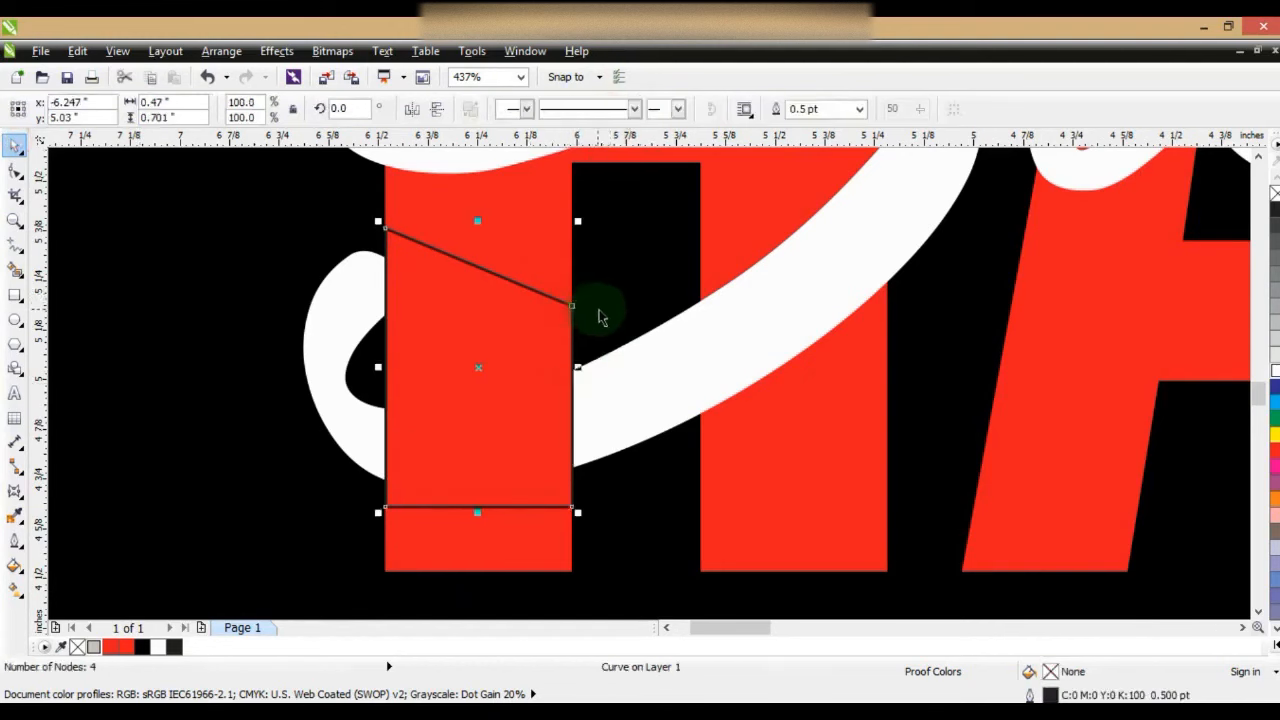
{"action": "key", "text": "Delete"}
Draw a rectangle about 0.44 by 0.24 inches over the R's left stem where the t's crossbar crosses it
{"action": "left_click", "coordinate": [600, 300]}
{"action": "key", "text": "F4"}
{"action": "left_click", "coordinate": [375, 460]}
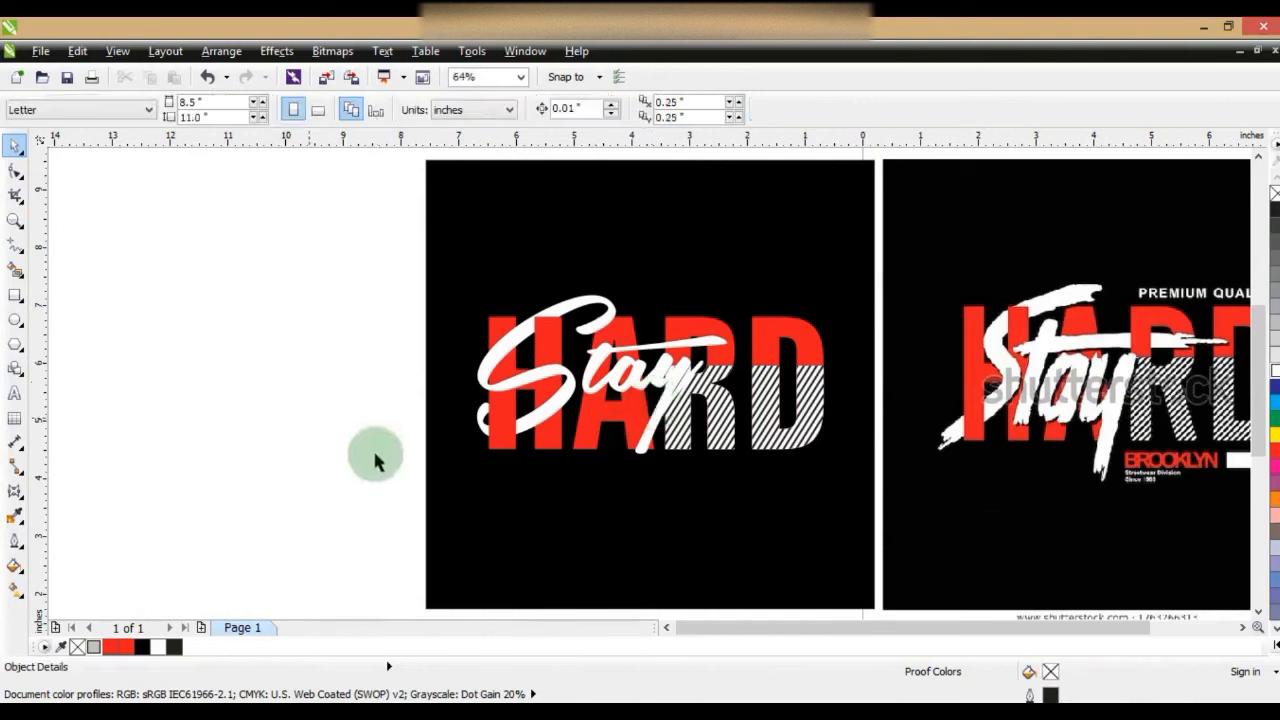
{"action": "left_click", "coordinate": [766, 551]}
{"action": "left_click", "coordinate": [1006, 534], "text": "shift"}
{"action": "key", "text": "F4"}
{"action": "key", "text": "Escape"}
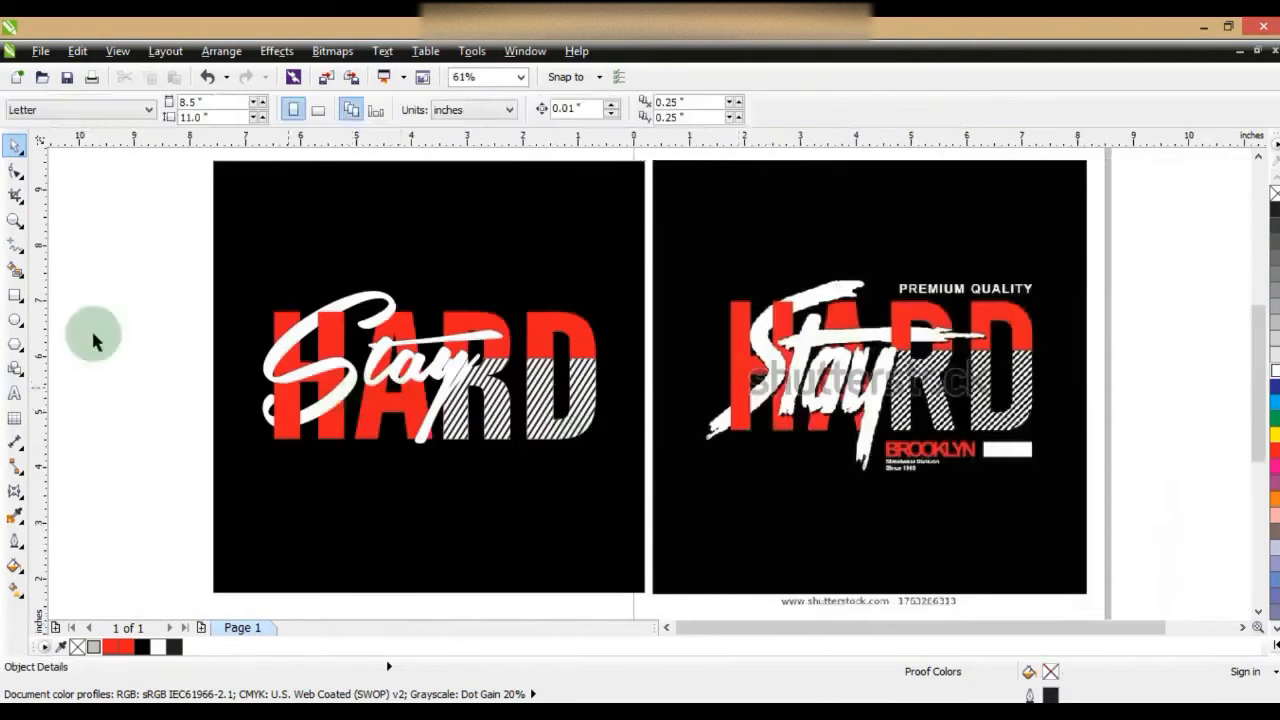
{"action": "left_click", "coordinate": [15, 220]}
{"action": "left_click_drag", "start_coordinate": [213, 266], "coordinate": [750, 478]}
{"action": "left_click_drag", "start_coordinate": [480, 244], "coordinate": [791, 386]}
{"action": "left_click", "coordinate": [15, 294]}
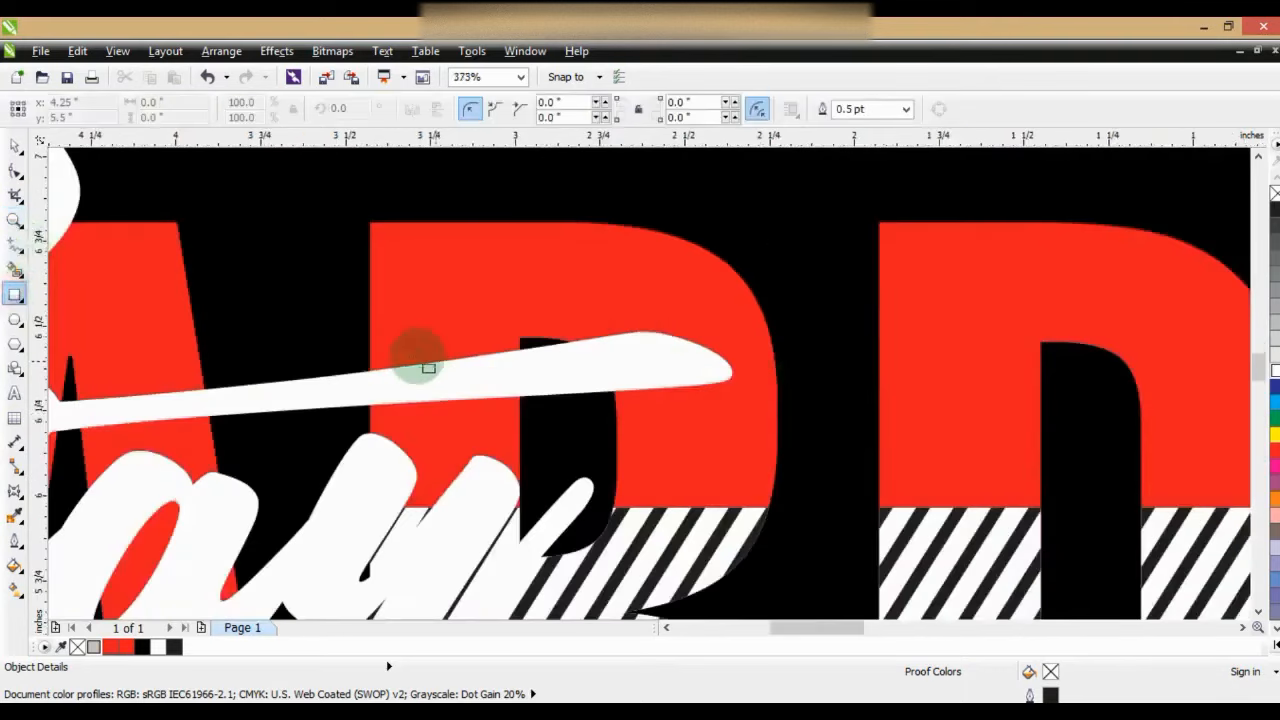
{"action": "left_click_drag", "start_coordinate": [369, 333], "coordinate": [517, 412]}
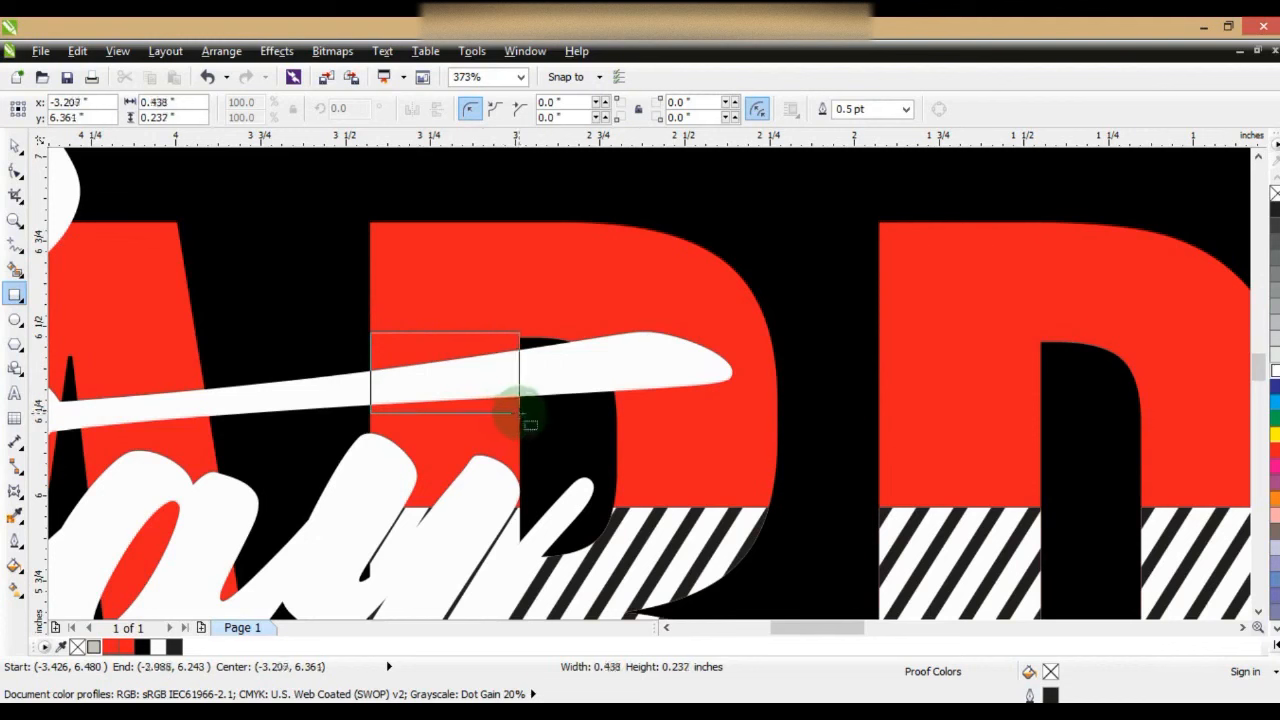
Trim the t's crossbar with the rectangle on the R's left stem, and delete the rectangle
{"action": "left_click", "coordinate": [16, 147]}
{"action": "left_click", "coordinate": [671, 371], "text": "shift"}
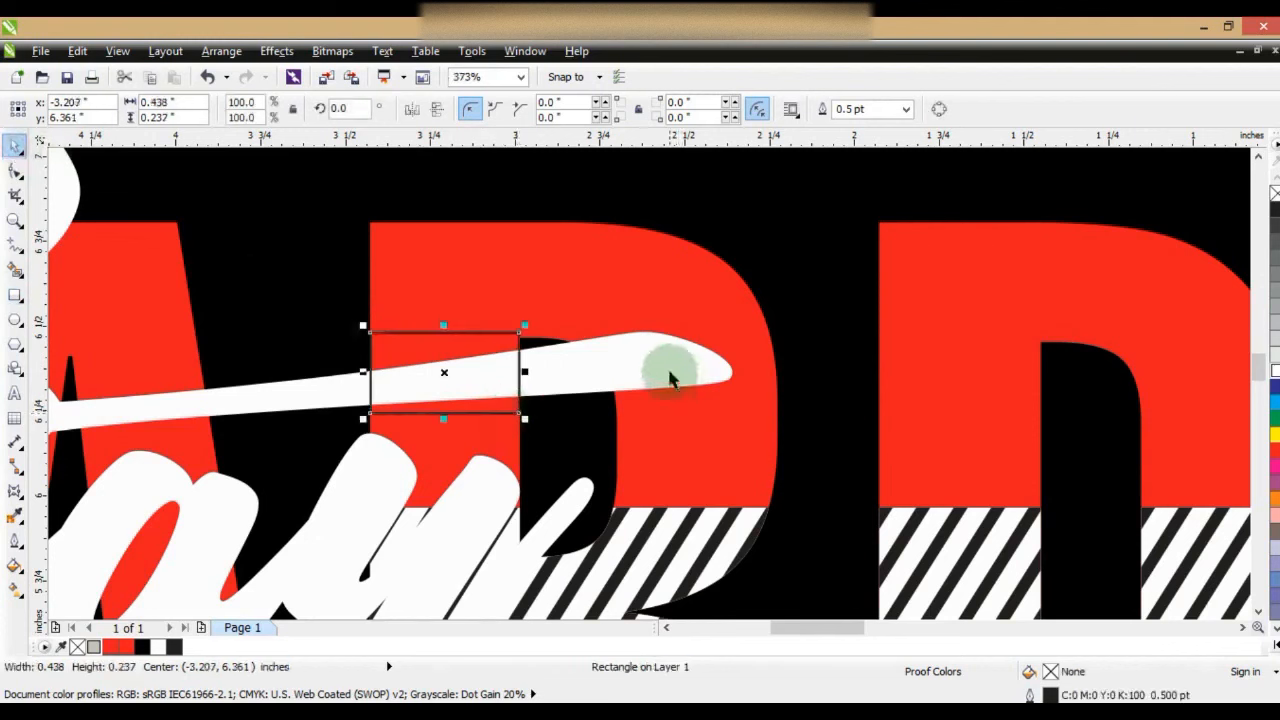
{"action": "left_click", "coordinate": [610, 109]}
{"action": "left_click", "coordinate": [517, 340]}
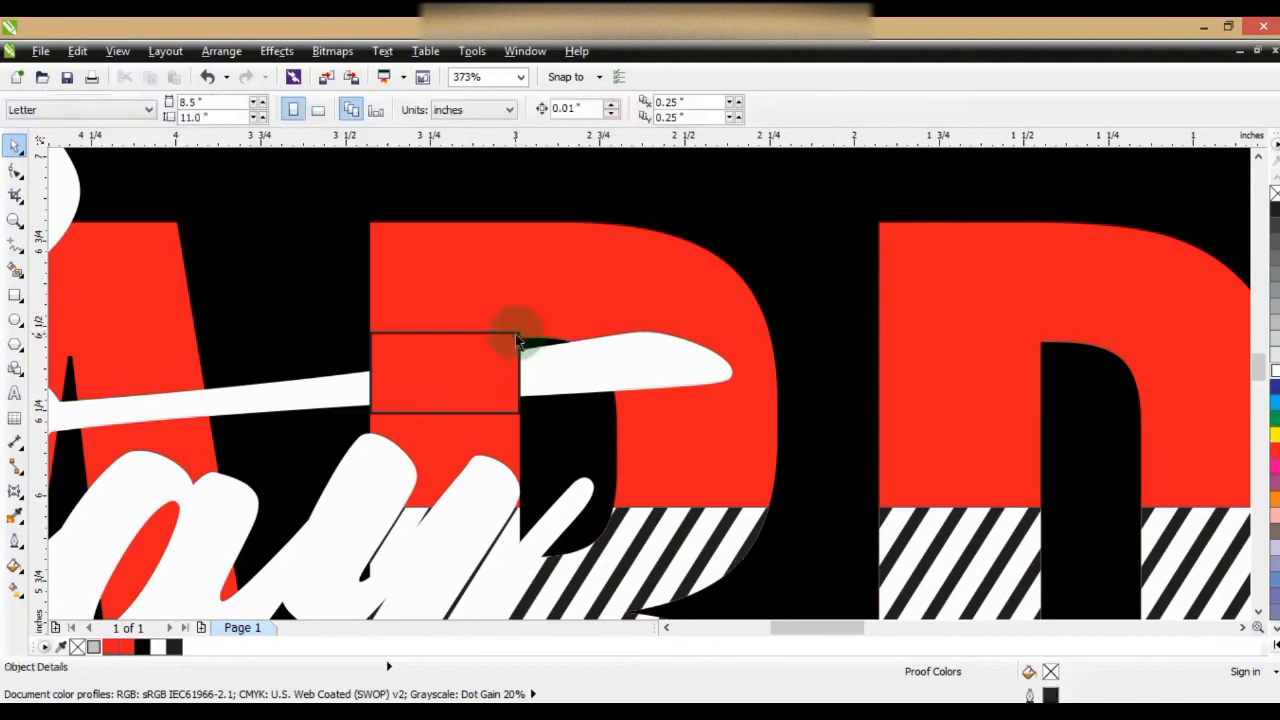
{"action": "left_click", "coordinate": [629, 208]}
{"action": "key", "text": "shift+F2"}
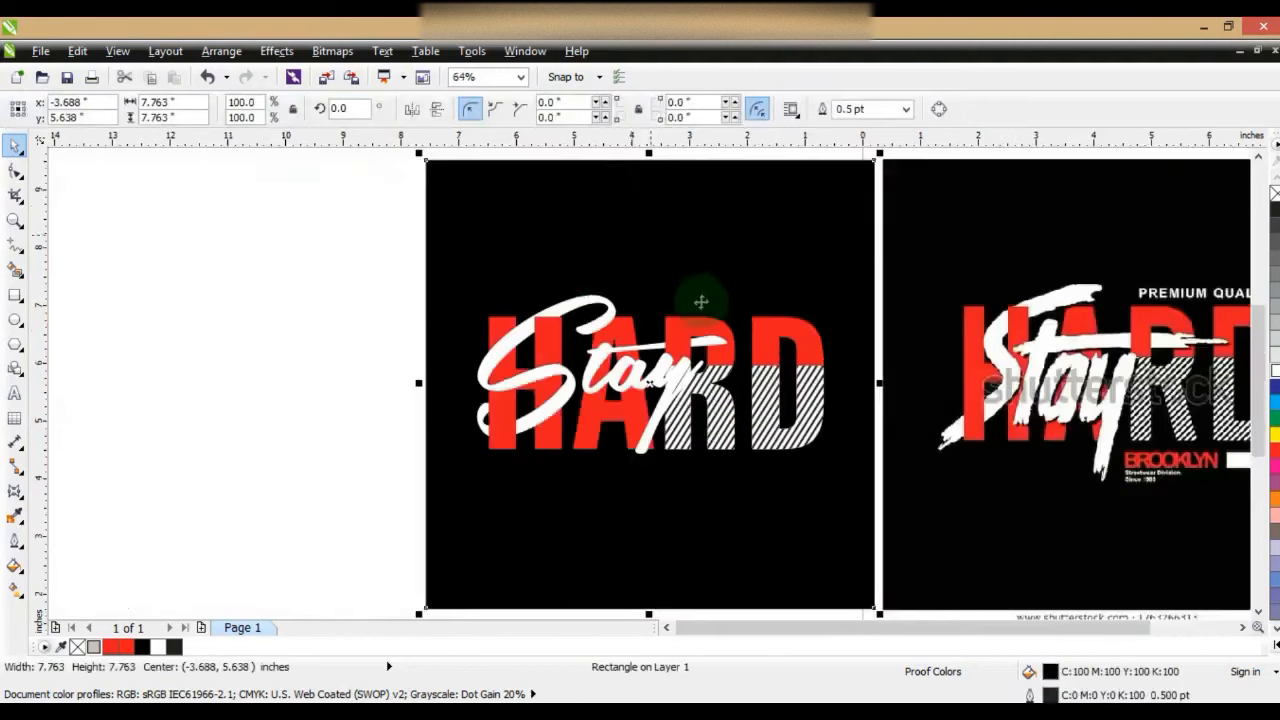
{"action": "key", "text": "Escape"}
{"action": "left_click", "coordinate": [700, 515]}
{"action": "left_click", "coordinate": [931, 523], "text": "shift"}
{"action": "key", "text": "shift+F2"}
{"action": "key", "text": "Escape"}
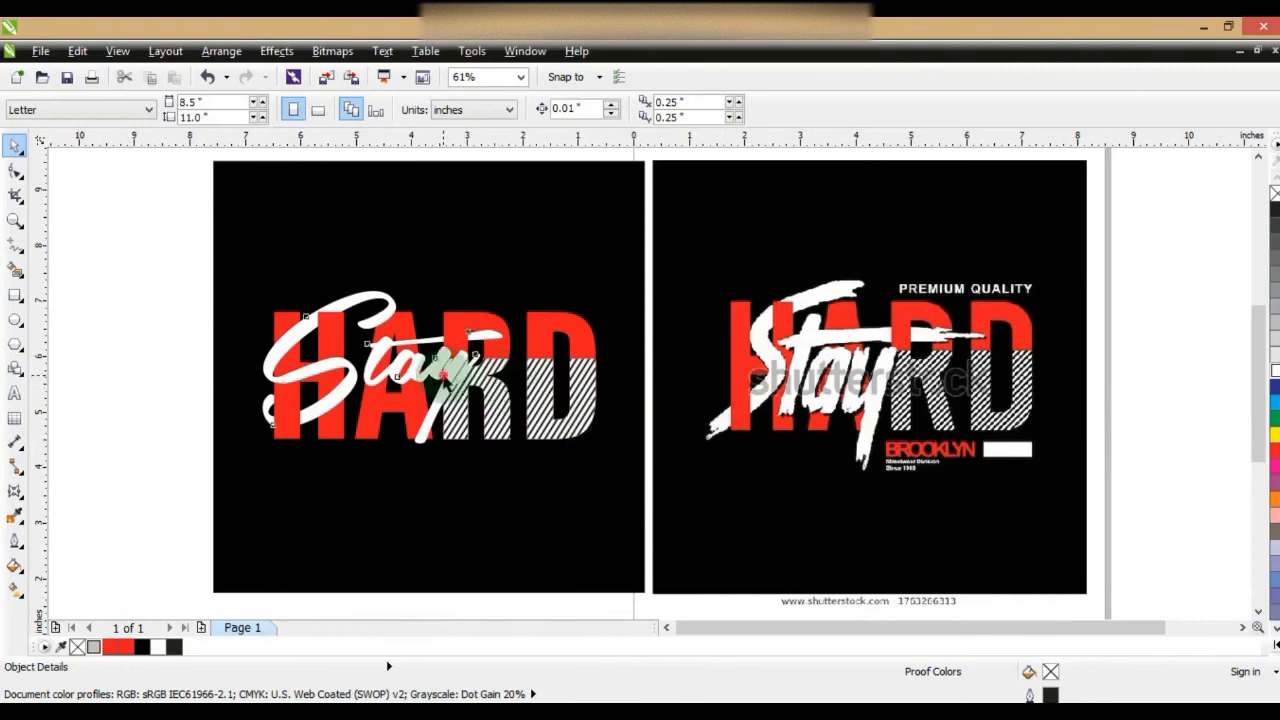
Duplicate the white Stay script about 0.01 inch right and 0.02 inch down, and fill the copy black (C100 M100 Y100 K100)
{"action": "left_click", "coordinate": [458, 378]}
{"action": "key", "text": "shift+F2"}
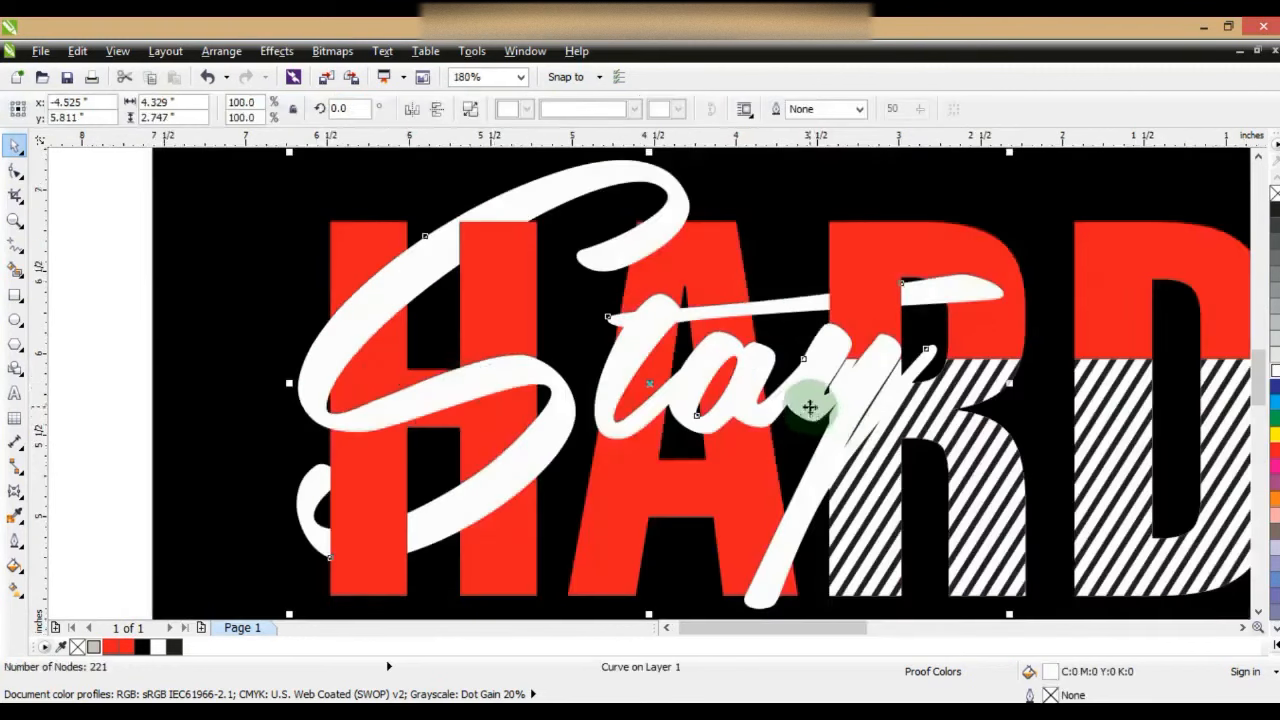
{"action": "left_click_drag", "start_coordinate": [810, 407], "coordinate": [812, 410]}
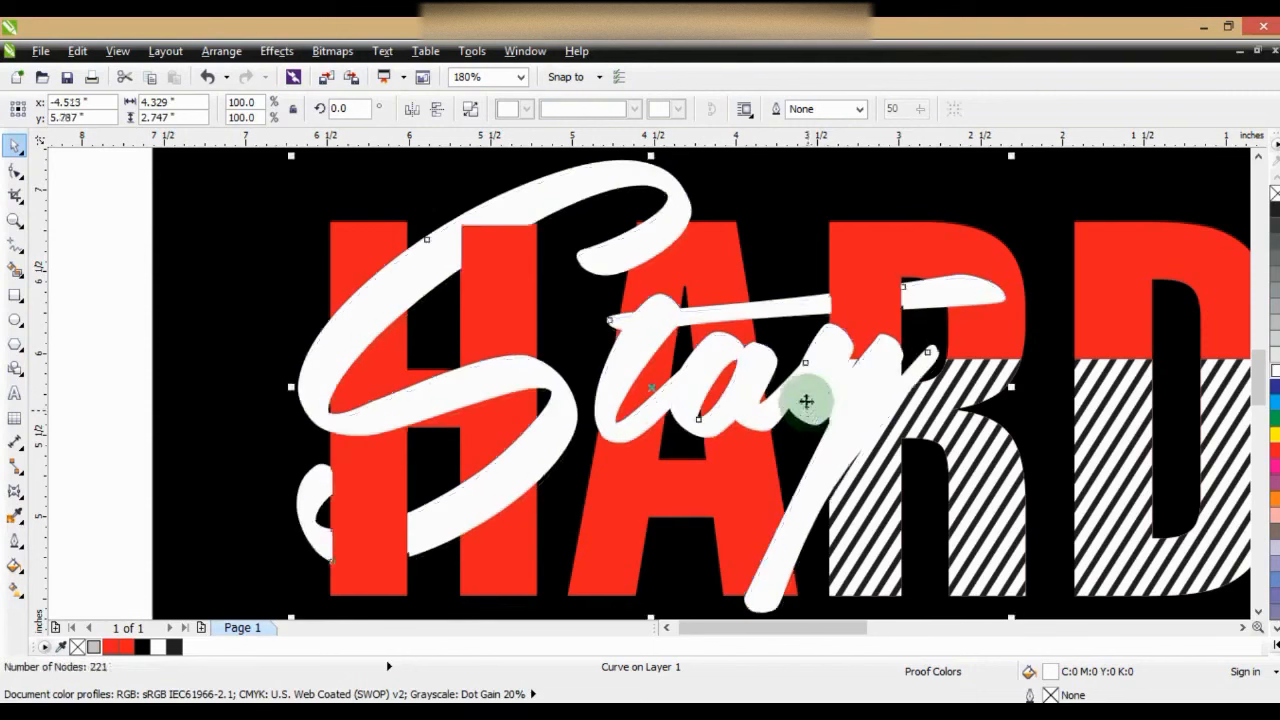
{"action": "left_click", "coordinate": [1275, 641]}
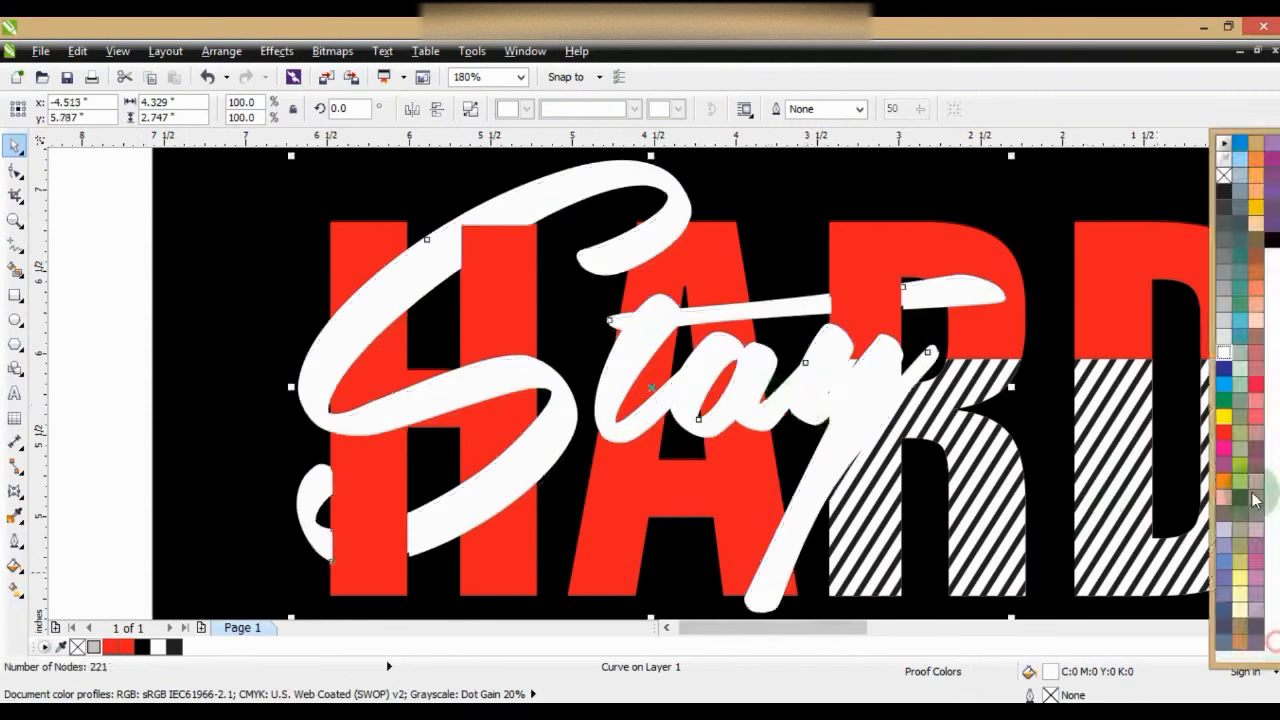
{"action": "left_click", "coordinate": [1271, 242]}
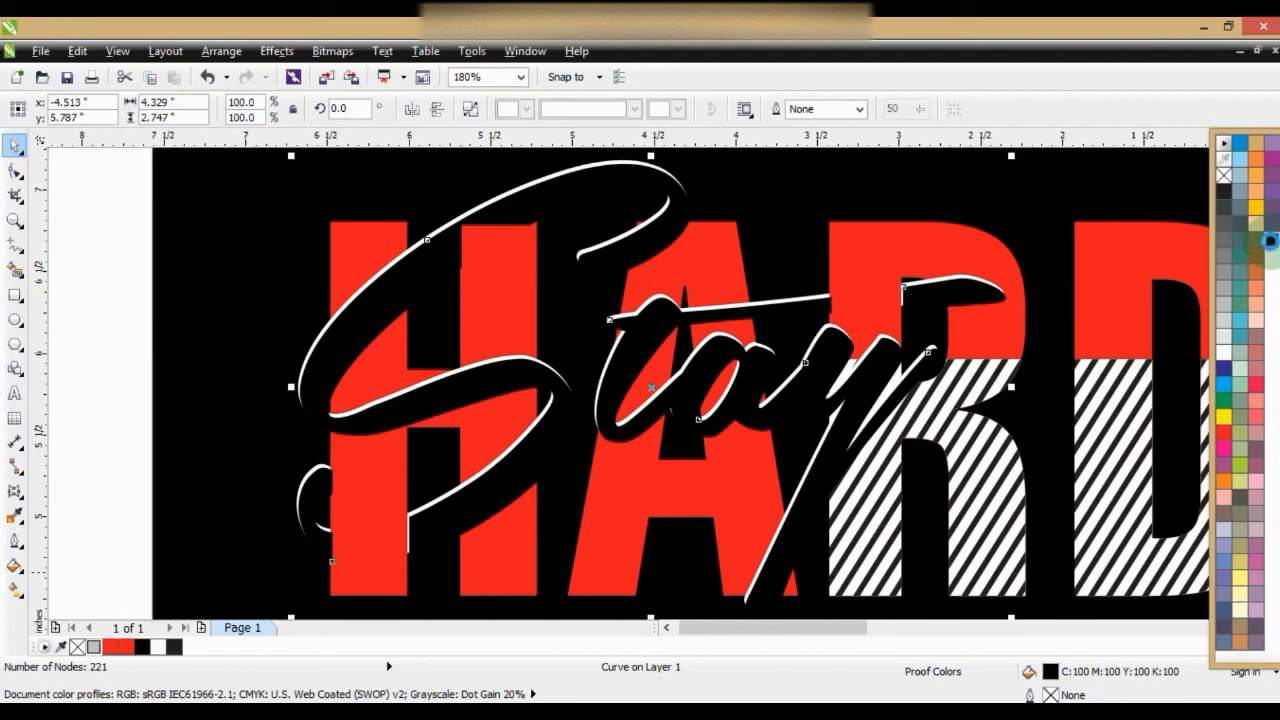
Place the black script copy directly behind the white script but in front of the HARD letters, as a shadow
{"action": "key", "text": "ctrl+Page_Down"}
{"action": "key", "text": "ctrl+Page_Down"}
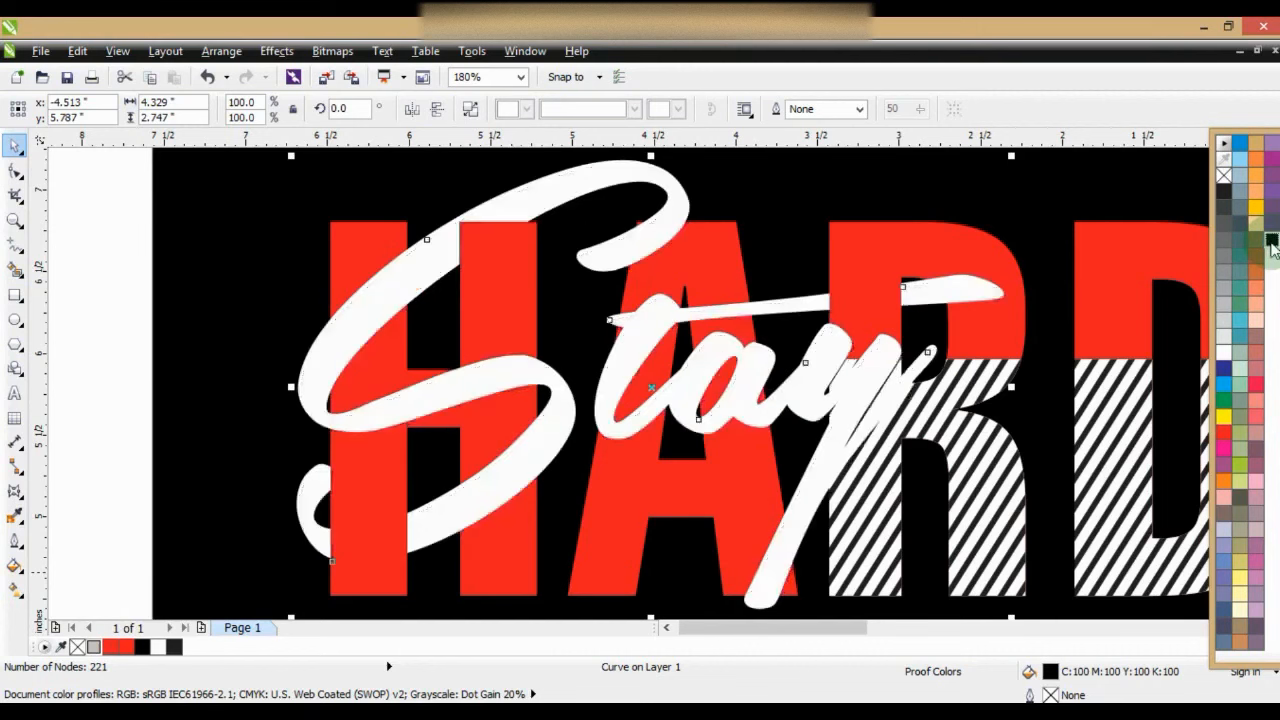
{"action": "key", "text": "ctrl+Page_Up"}
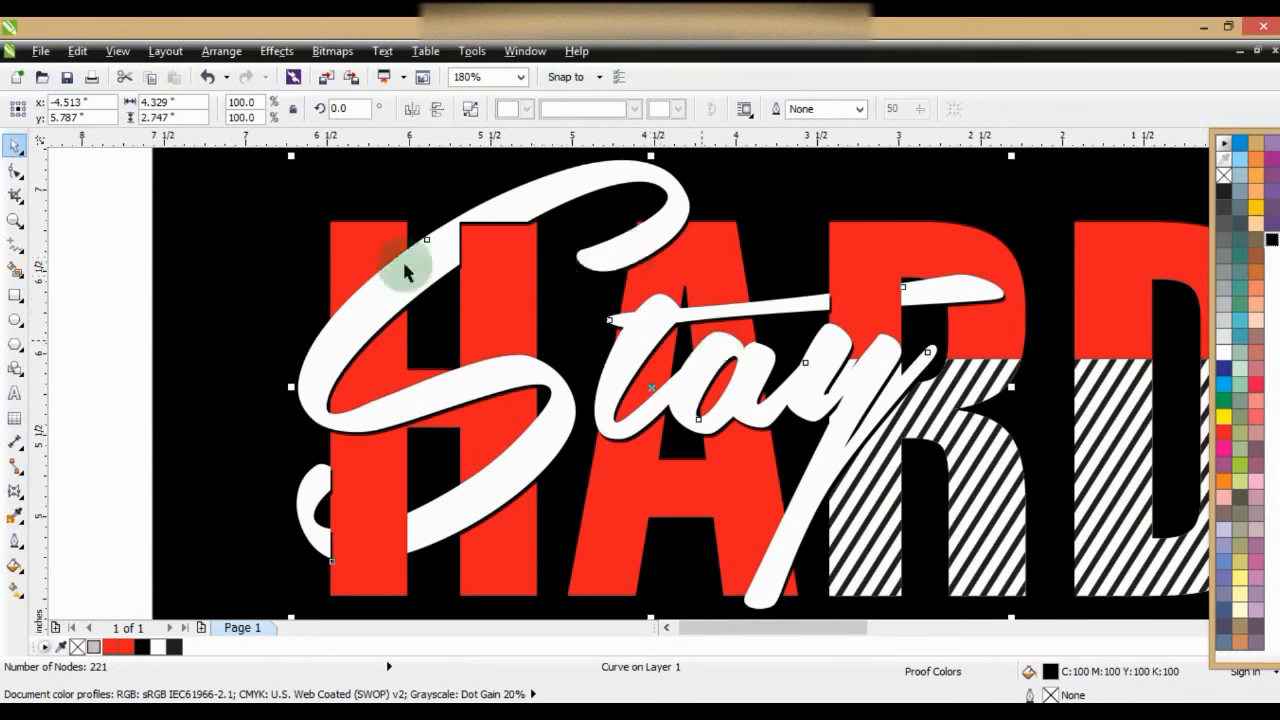
Move the black shadow's nodes at the H's right stem onto the white script's cut edges, clearing the stem's top and left edges
{"action": "left_click", "coordinate": [14, 218]}
{"action": "left_click_drag", "start_coordinate": [266, 200], "coordinate": [728, 342]}
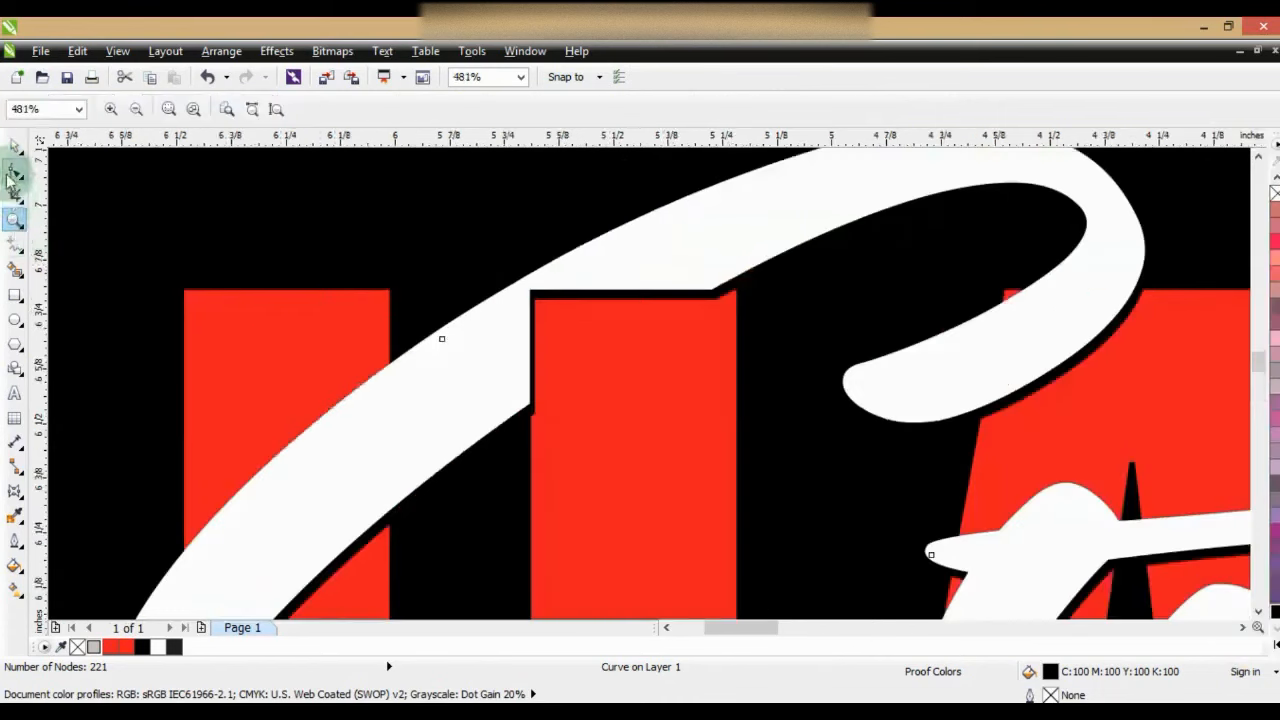
{"action": "left_click", "coordinate": [15, 170]}
{"action": "left_click_drag", "start_coordinate": [504, 288], "coordinate": [760, 335]}
{"action": "left_click", "coordinate": [531, 295]}
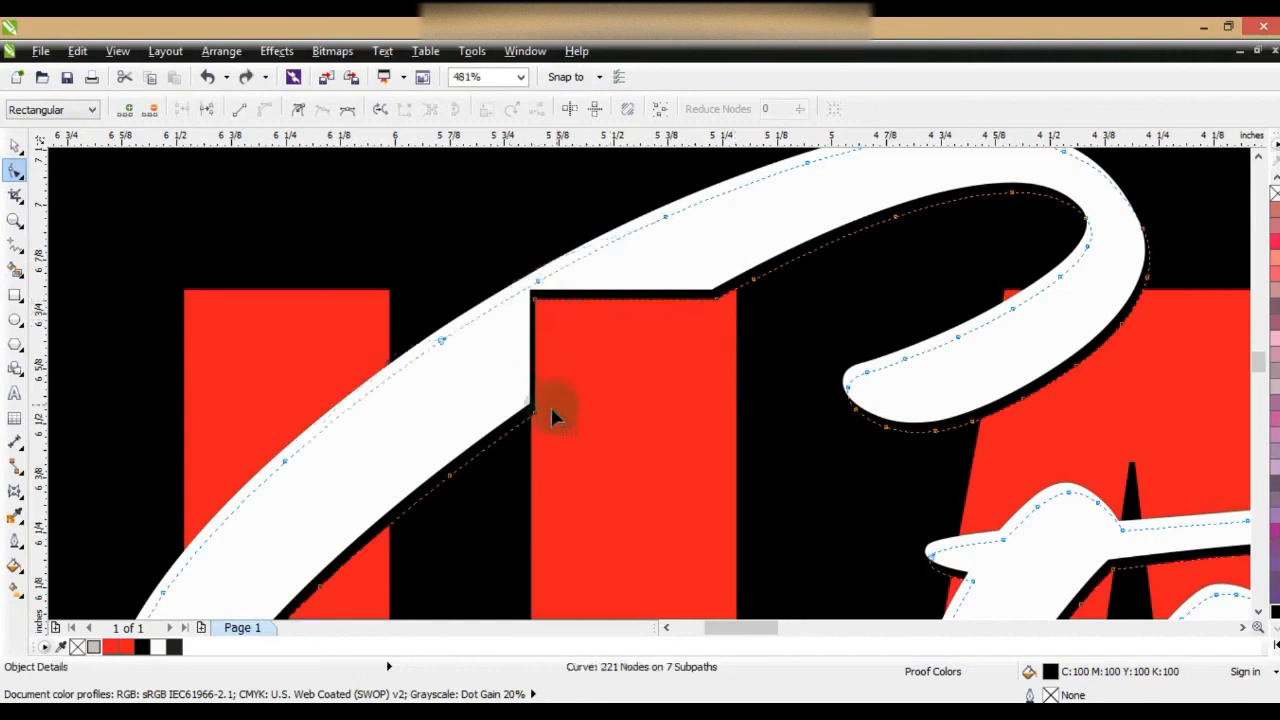
{"action": "left_click_drag", "start_coordinate": [538, 424], "coordinate": [540, 300]}
{"action": "left_click_drag", "start_coordinate": [714, 300], "coordinate": [740, 318]}
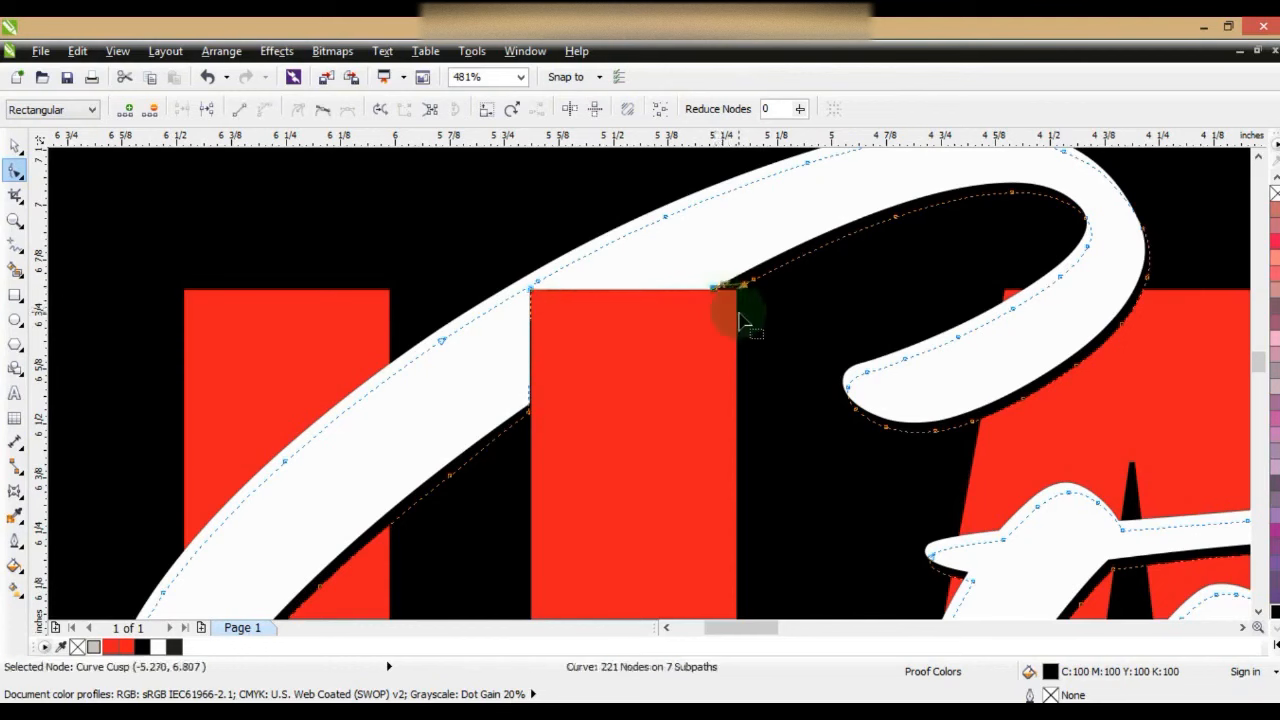
{"action": "left_click", "coordinate": [530, 418]}
{"action": "scroll", "coordinate": [573, 396], "scroll_direction": "down", "scroll_amount": 2}
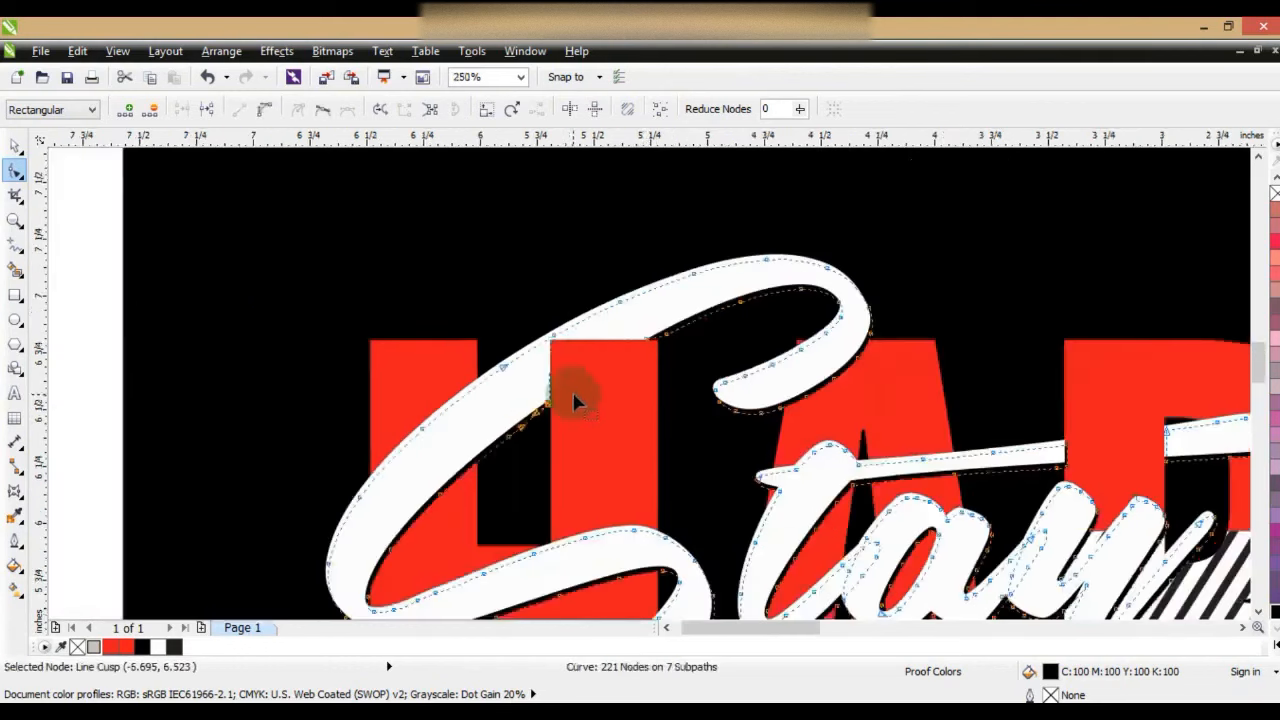
{"action": "left_click", "coordinate": [886, 277]}
{"action": "scroll", "coordinate": [820, 290], "scroll_direction": "down", "scroll_amount": 4}
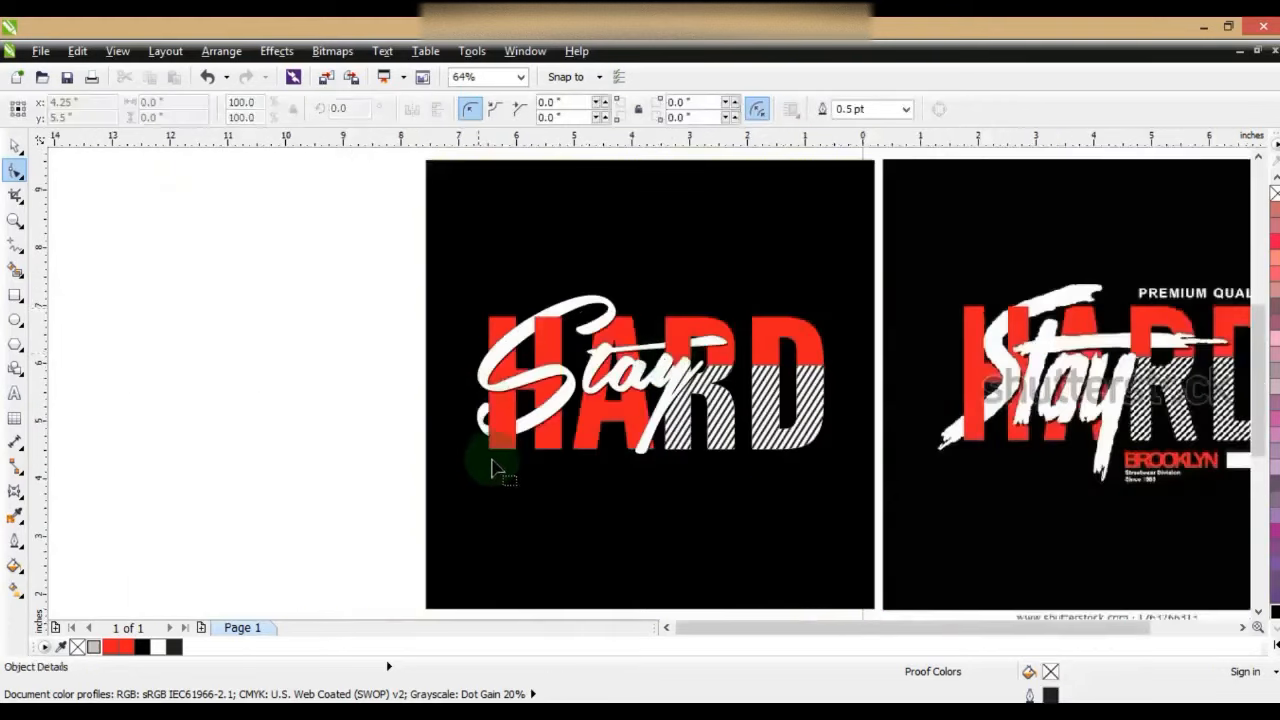
Examine the recreated lettering and the reference image side by side to compare the remaining text elements
{"action": "left_click", "coordinate": [1014, 503]}
{"action": "key", "text": "shift+F2"}
{"action": "left_click", "coordinate": [12, 148]}
{"action": "left_click", "coordinate": [386, 486]}
{"action": "left_click", "coordinate": [637, 422], "text": "shift"}
{"action": "key", "text": "shift+F2"}
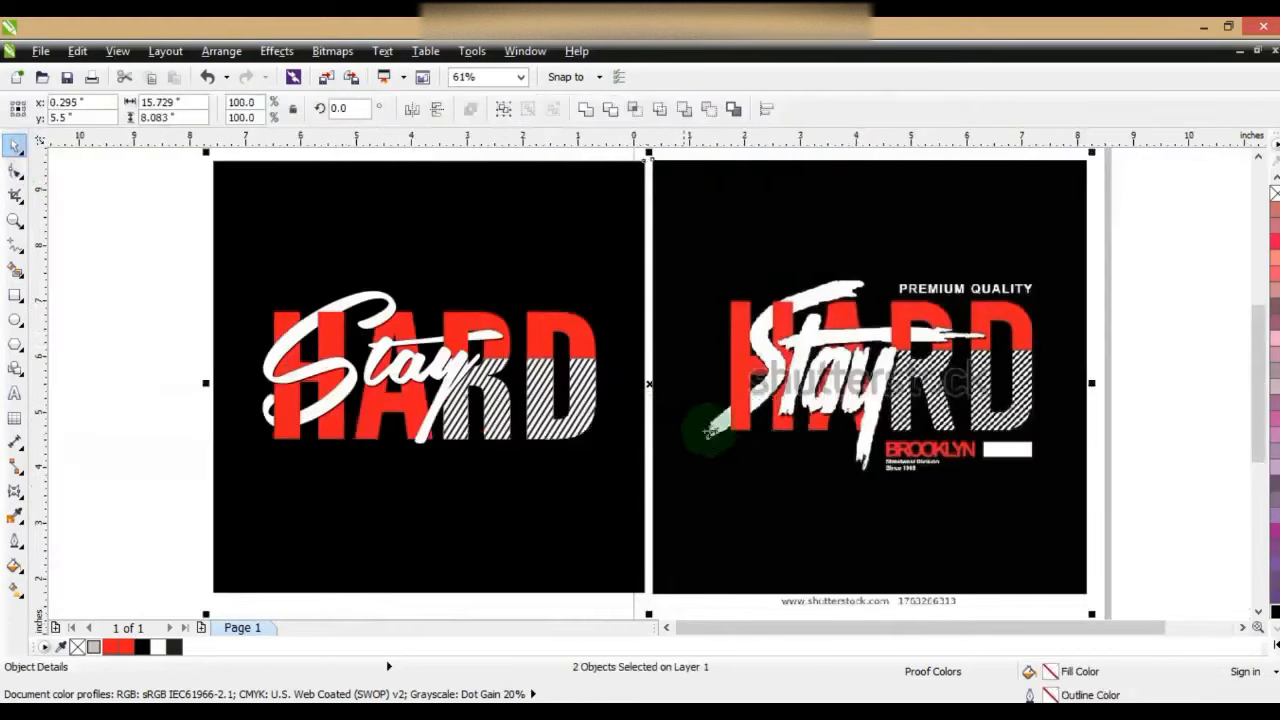
{"action": "left_click", "coordinate": [63, 243]}
{"action": "left_click", "coordinate": [14, 219]}
{"action": "left_click_drag", "start_coordinate": [194, 264], "coordinate": [1100, 524]}
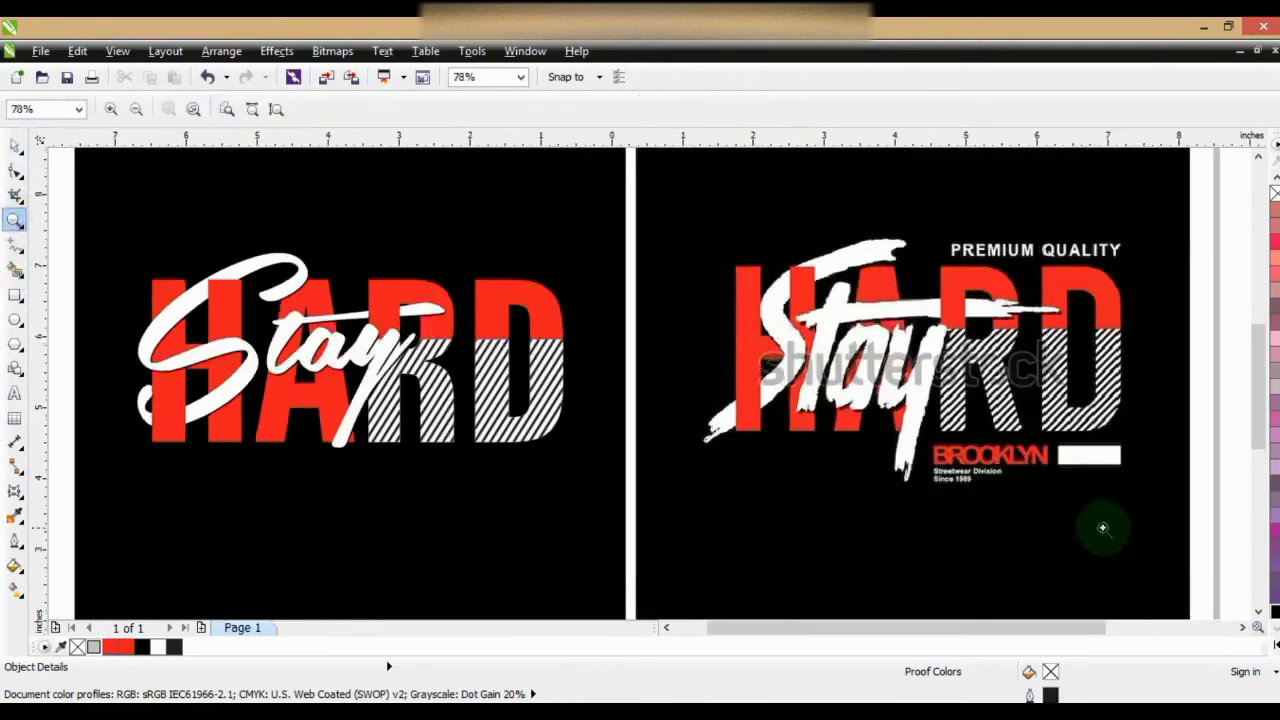
Add the text PREMIUM QUALITY in bold 24 pt Arial below the HARD lettering
{"action": "left_click", "coordinate": [14, 393]}
{"action": "left_click", "coordinate": [281, 512]}
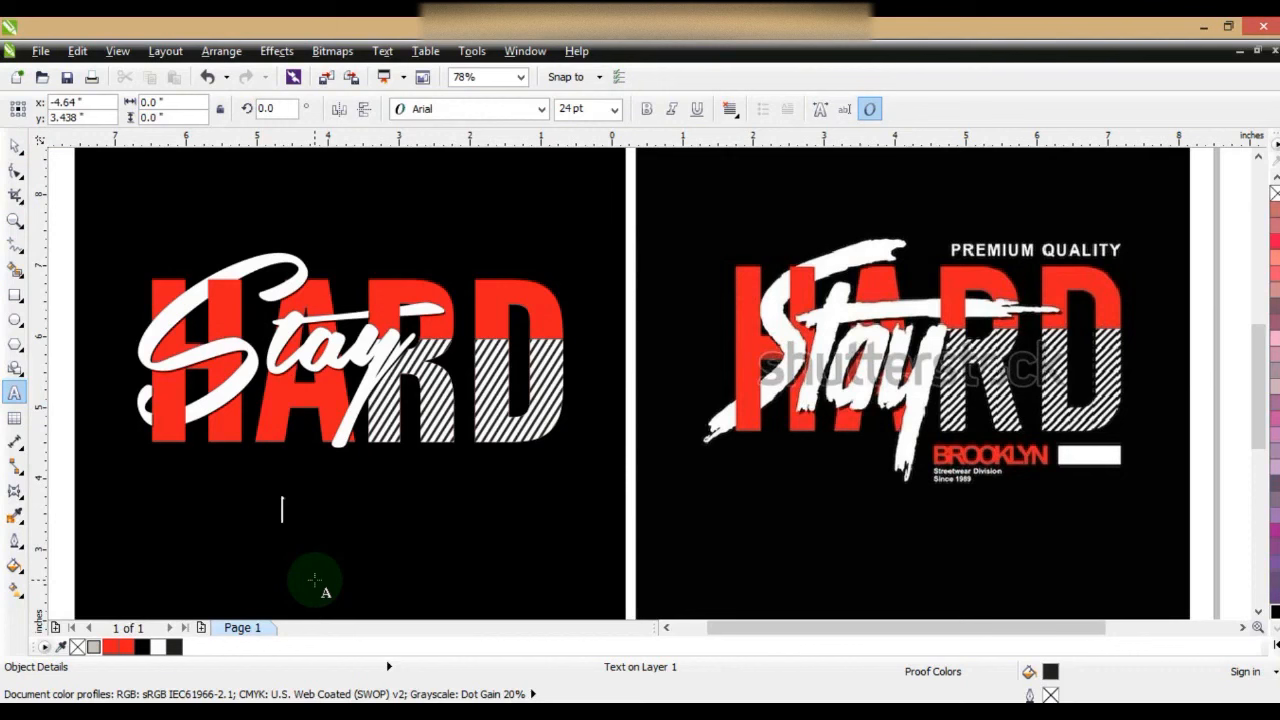
{"action": "type", "text": "B"}
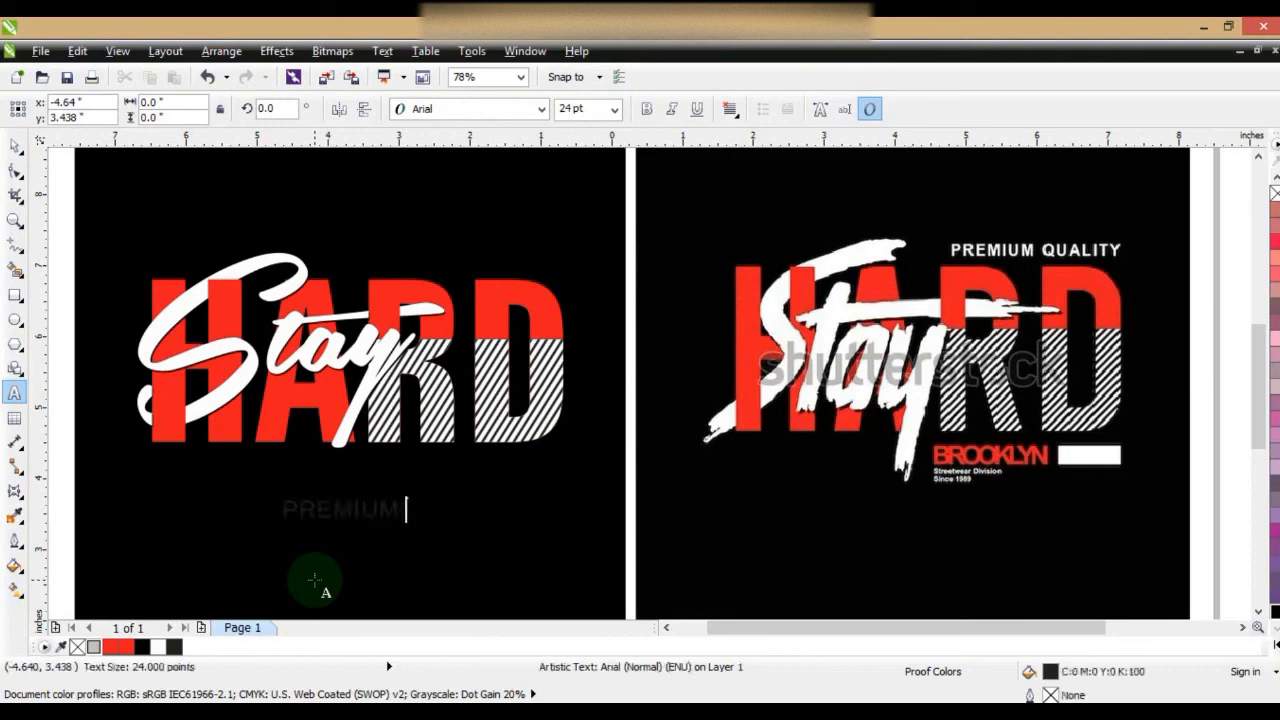
{"action": "left_click", "coordinate": [15, 145]}
{"action": "left_click", "coordinate": [646, 108]}
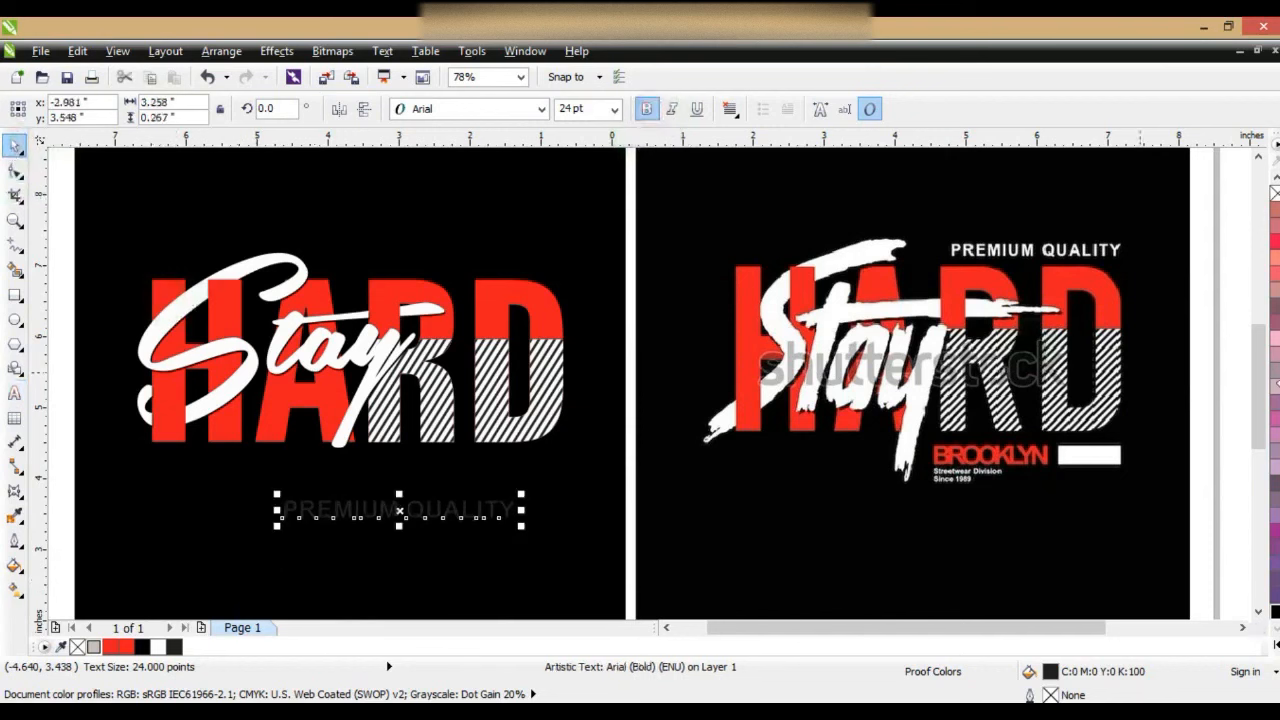
Fill PREMIUM QUALITY white and fit it just above the R and D at about 19.11 pt, about 2.59 inches wide
{"action": "left_click", "coordinate": [1274, 640]}
{"action": "left_click", "coordinate": [1224, 353]}
{"action": "left_click_drag", "start_coordinate": [283, 518], "coordinate": [366, 274]}
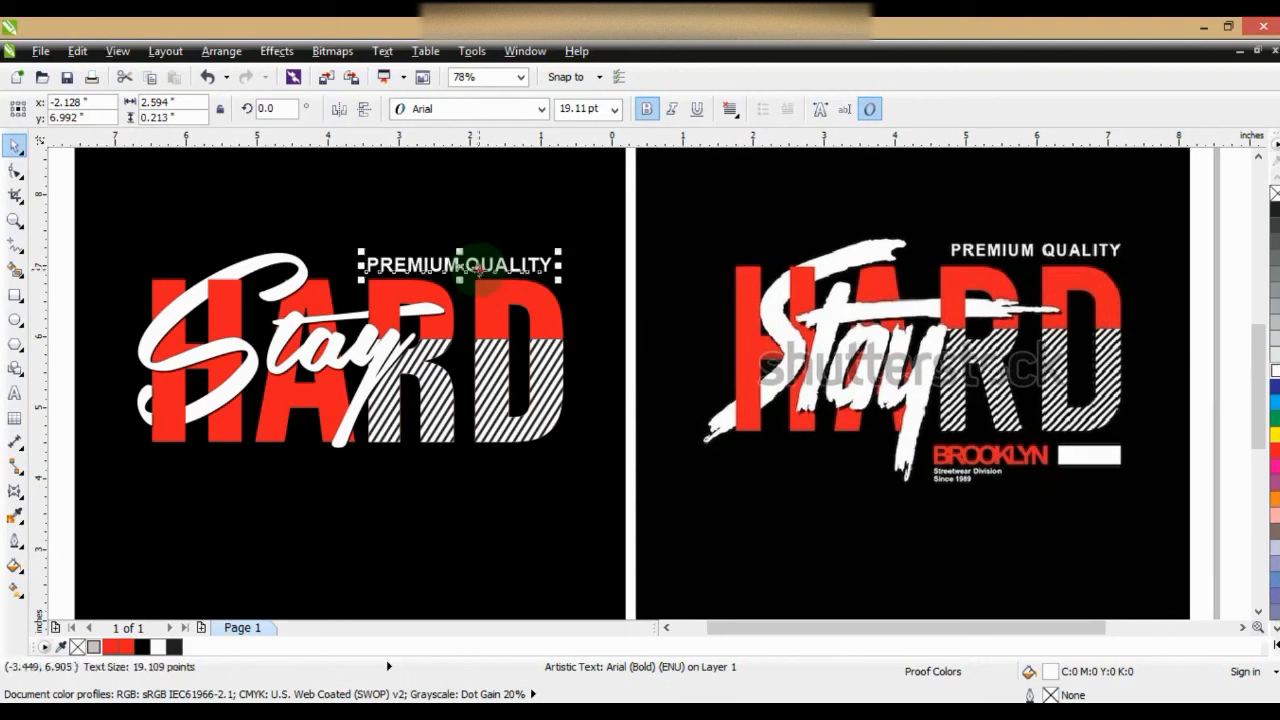
Copy PREMIUM QUALITY to just below the R and D, and replace the copy's text with BROOKLYN
{"action": "left_click_drag", "start_coordinate": [478, 270], "coordinate": [470, 460]}
{"action": "right_click", "coordinate": [470, 460]}
{"action": "left_click", "coordinate": [14, 394]}
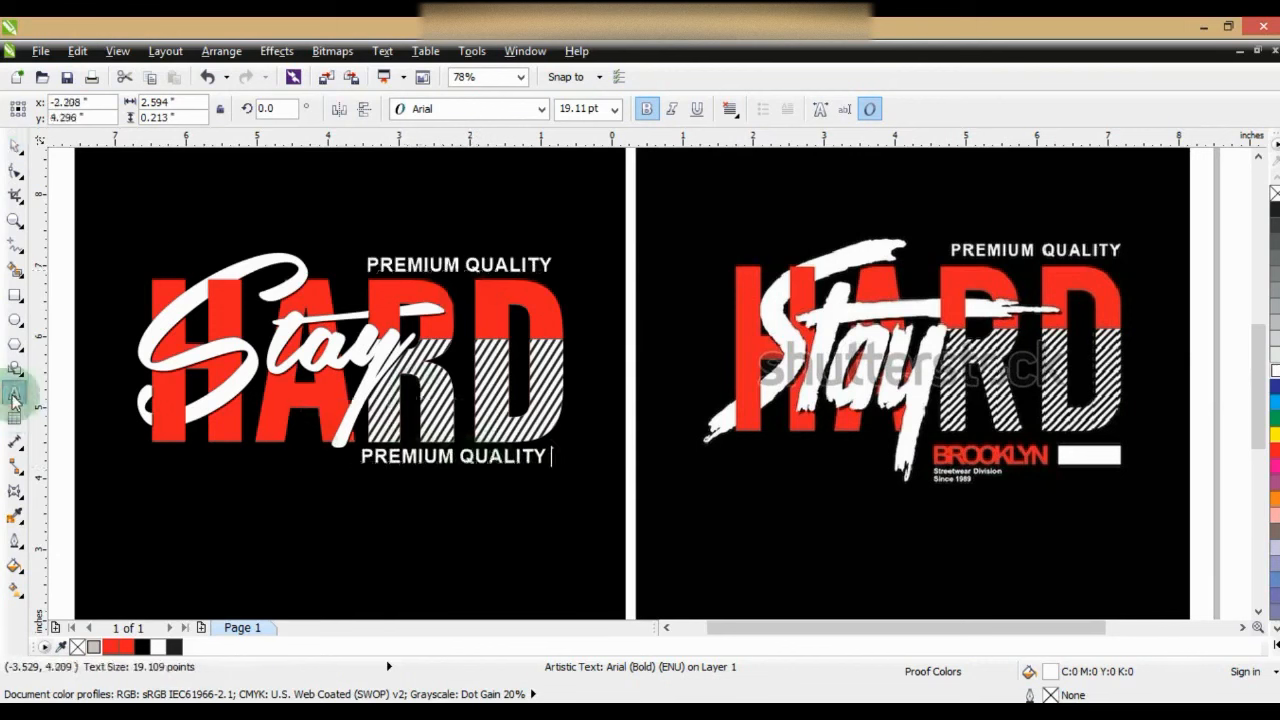
{"action": "key", "text": "ctrl+a"}
{"action": "type", "text": "B"}
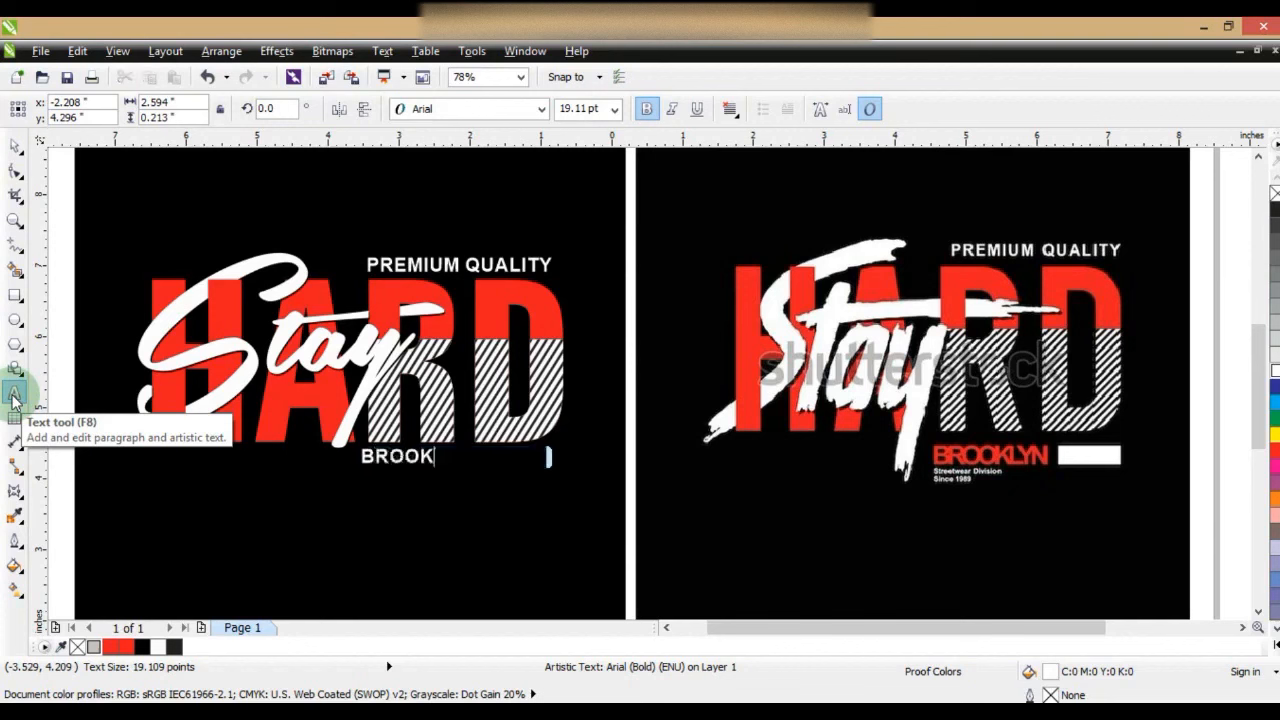
Tighten the letter spacing of BROOKLYN so the text is about 1.52 inches wide
{"action": "left_click", "coordinate": [15, 170]}
{"action": "left_click_drag", "start_coordinate": [470, 468], "coordinate": [441, 470]}
{"action": "left_click", "coordinate": [15, 145]}
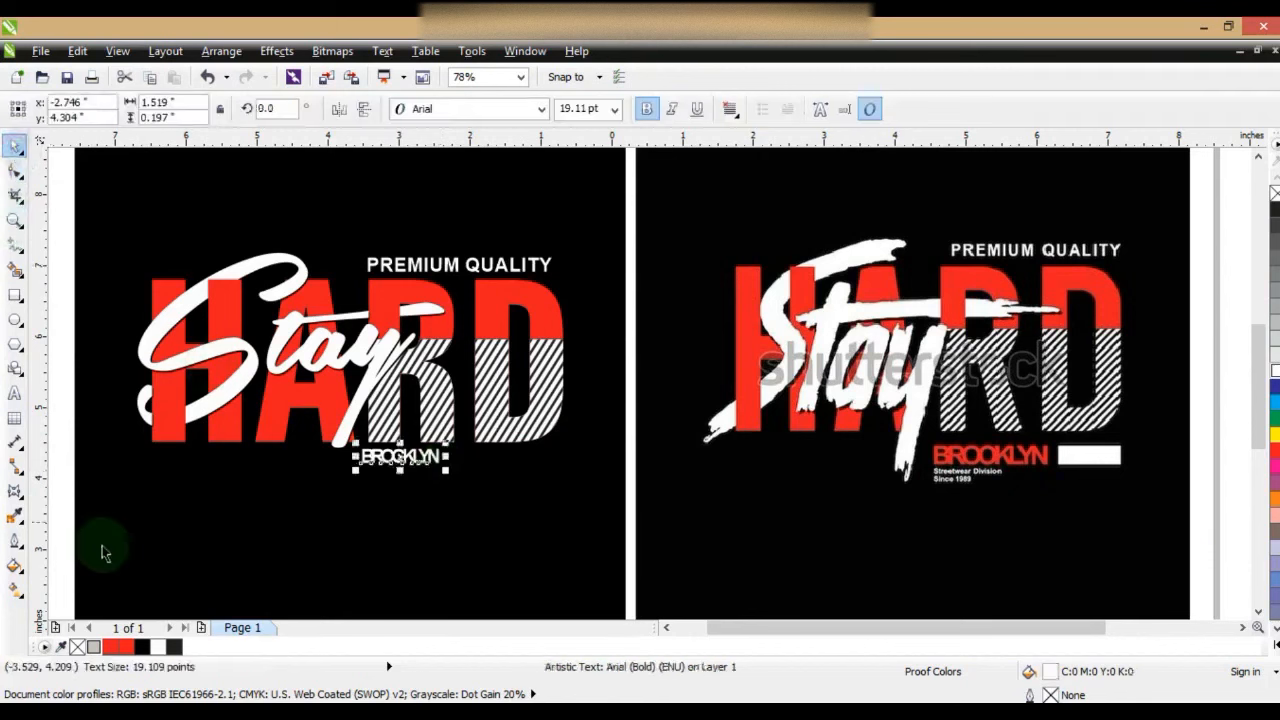
Fill BROOKLYN red and enlarge it to about 31.4 pt, about 1.78 by 0.32 inches
{"action": "left_click", "coordinate": [118, 648]}
{"action": "left_click_drag", "start_coordinate": [447, 474], "coordinate": [494, 507]}
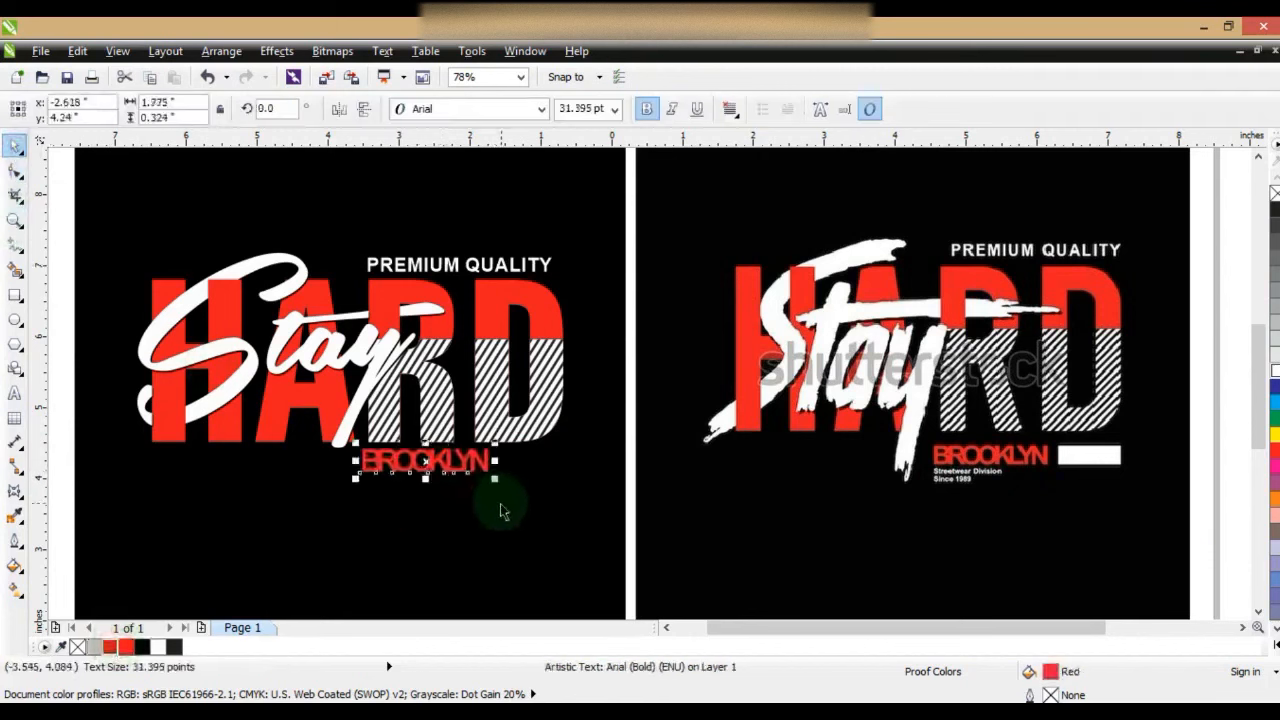
Draw a rectangle about 0.85 by 0.35 inches beside BROOKLYN under the D, and fill it white
{"action": "left_click", "coordinate": [15, 295]}
{"action": "left_click_drag", "start_coordinate": [490, 450], "coordinate": [552, 474]}
{"action": "left_click", "coordinate": [158, 647]}
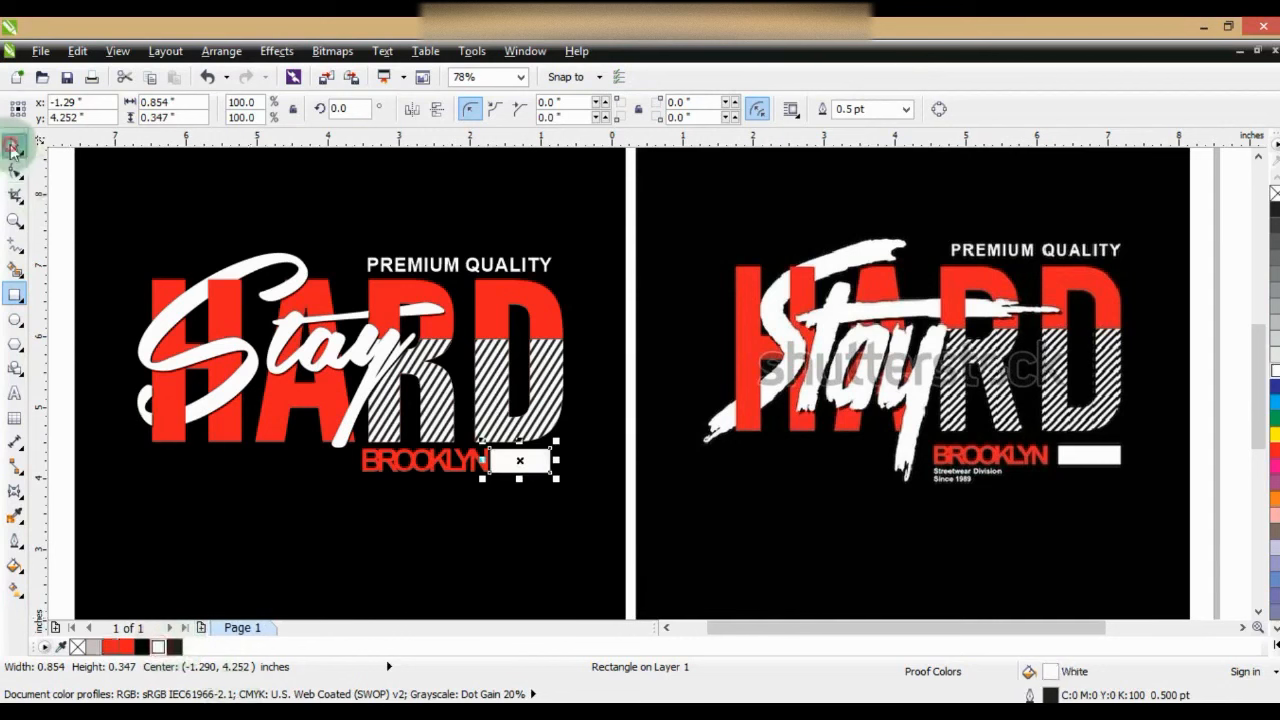
Narrow the white rectangle from its left side to about 0.77 inches wide, and remove its outline
{"action": "left_click", "coordinate": [15, 149]}
{"action": "left_click_drag", "start_coordinate": [489, 461], "coordinate": [490, 461]}
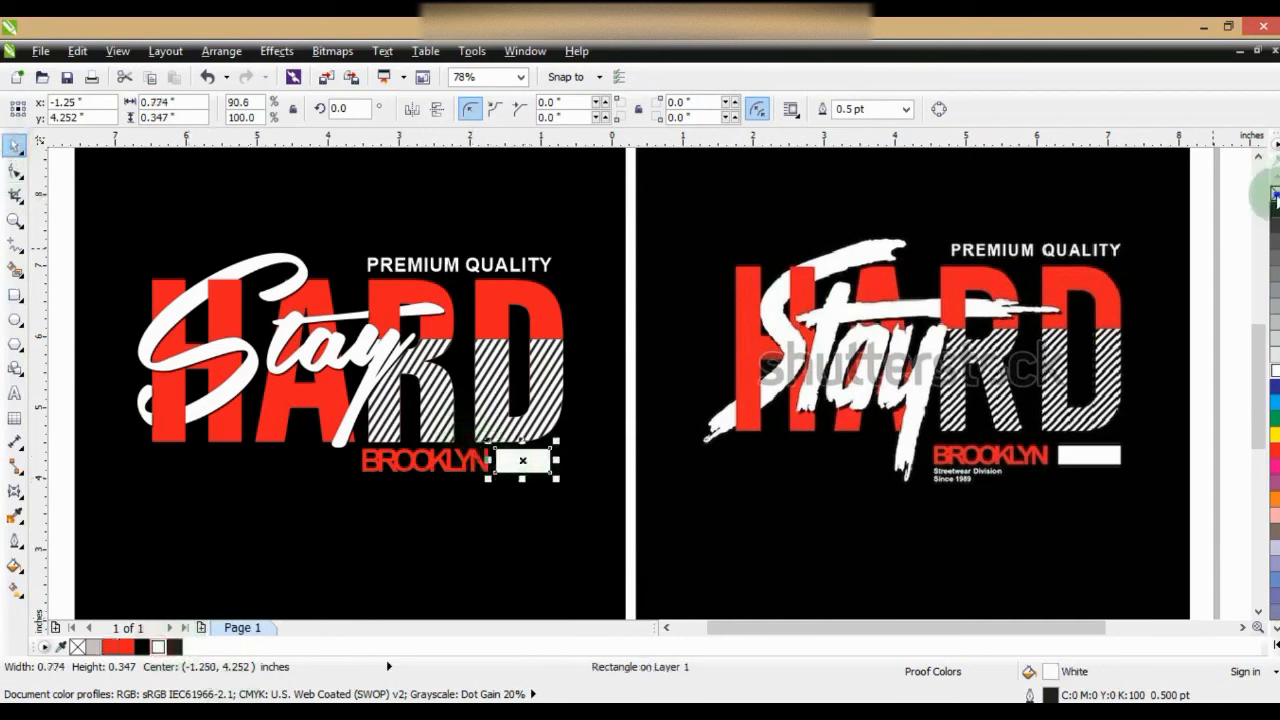
{"action": "right_click", "coordinate": [1275, 193]}
{"action": "left_click", "coordinate": [1195, 345]}
Compare the recreated design with the reference image in a full-screen preview
{"action": "scroll", "coordinate": [1195, 345], "scroll_direction": "down", "scroll_amount": 2}
{"action": "left_click_drag", "start_coordinate": [1049, 506], "coordinate": [371, 186]}
{"action": "key", "text": "shift+F2"}
{"action": "key", "text": "F9"}
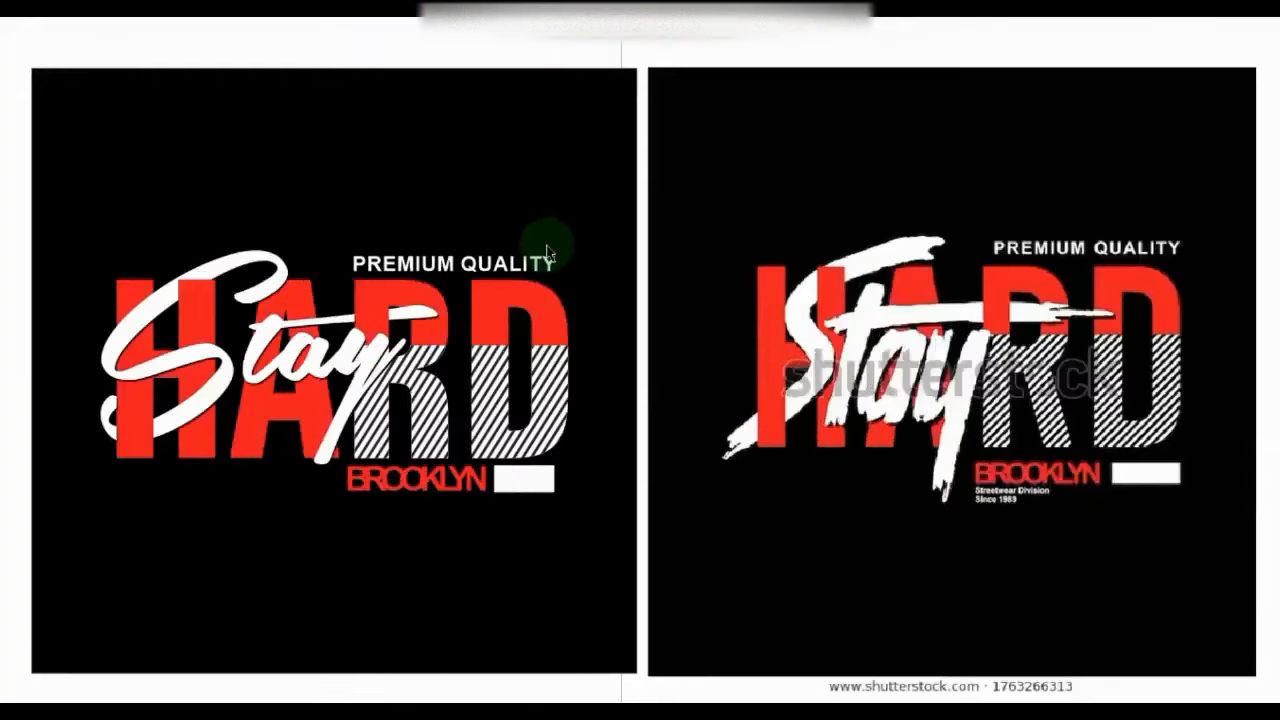